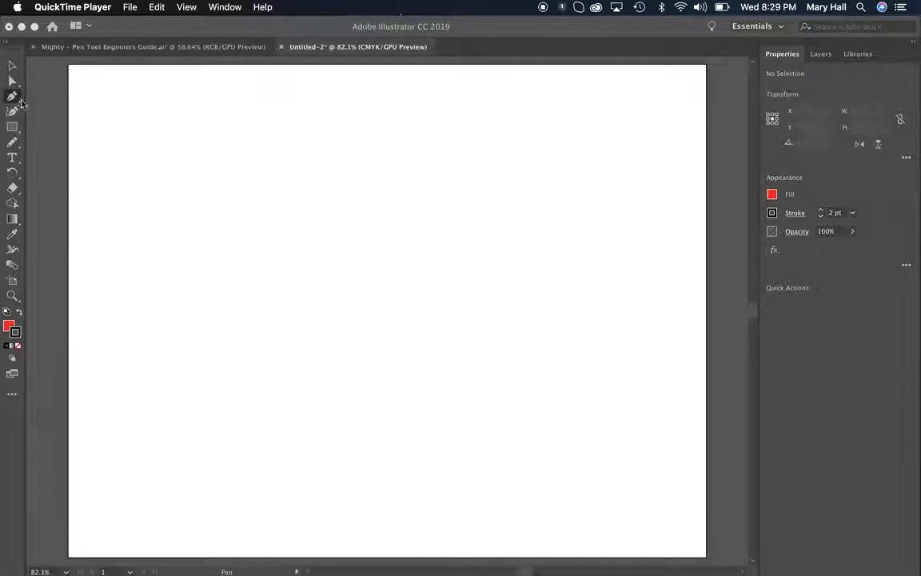
- Begin a red-filled shape with the Pen tool, placing seven corner anchors joined by straight segments clockwise around the artboard's upper half
left_click(15, 99)
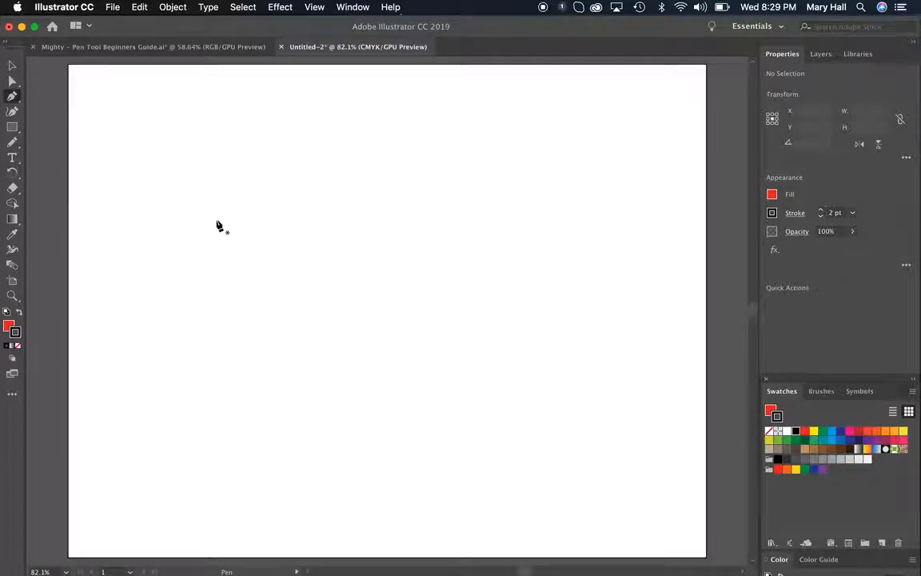
left_click(179, 202)
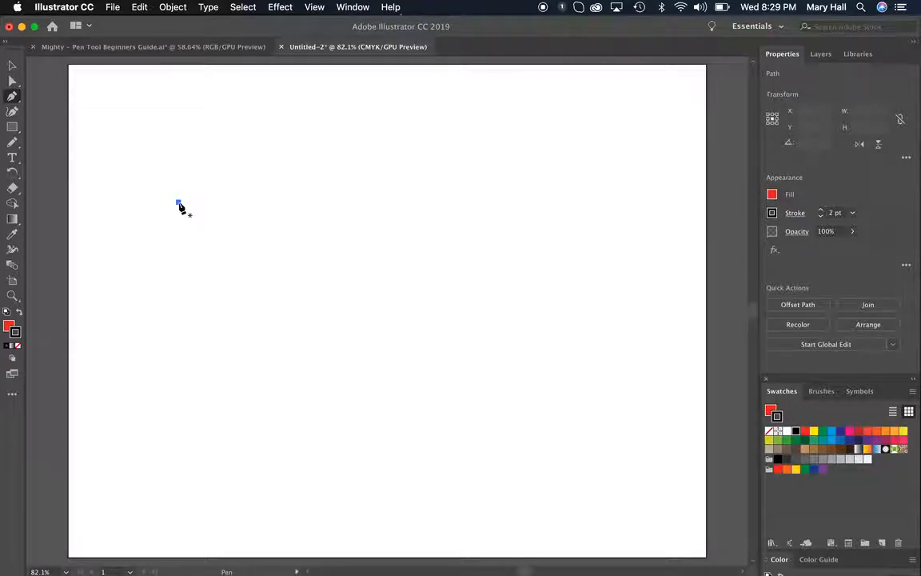
left_click(303, 120)
left_click(427, 134)
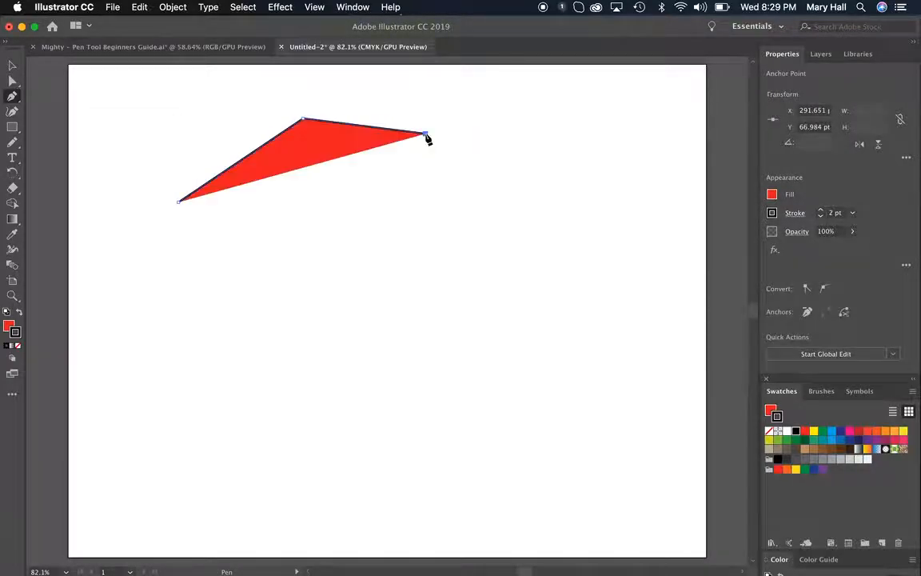
left_click(485, 239)
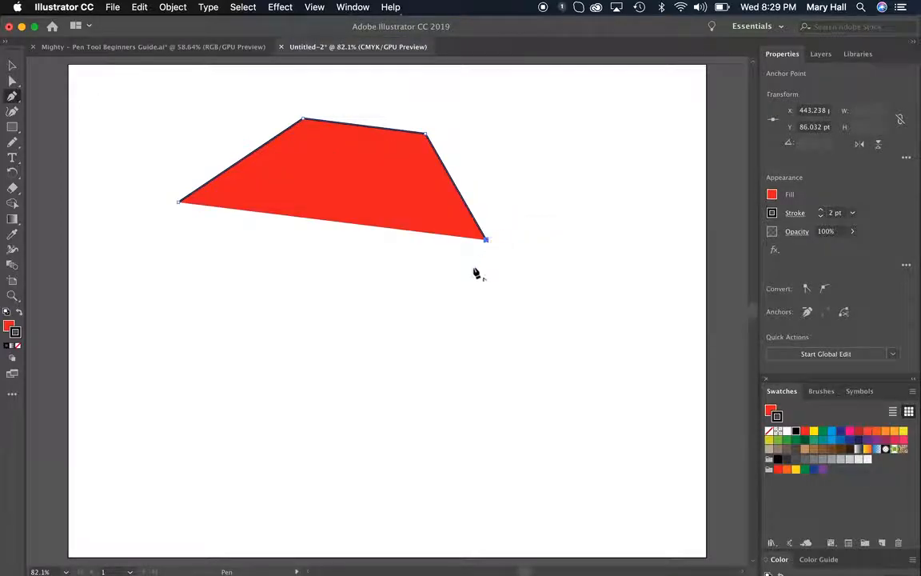
left_click(415, 333)
left_click(288, 354)
left_click(206, 374)
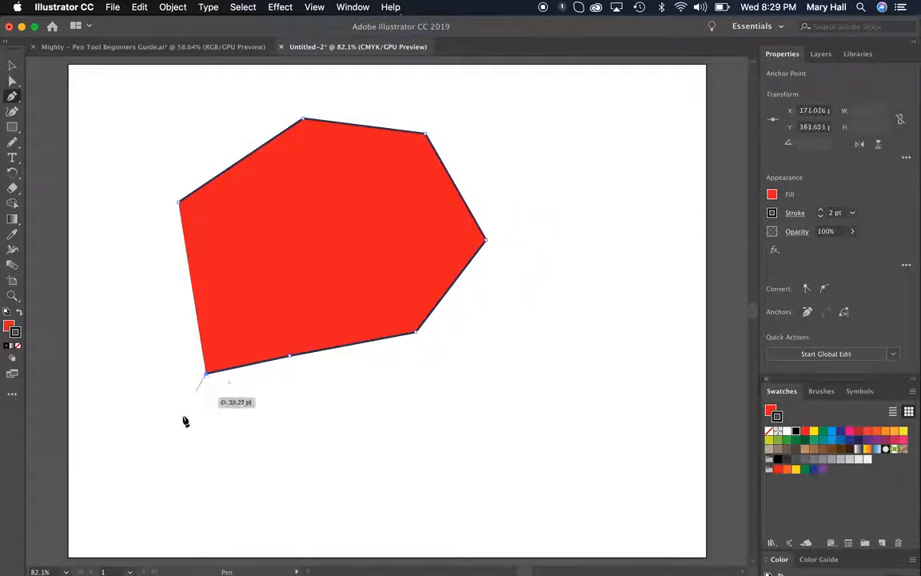
- Continue the straight-edged shape with five jagged corner anchors on its left side and close it at the starting anchor
left_click(179, 434)
left_click(143, 285)
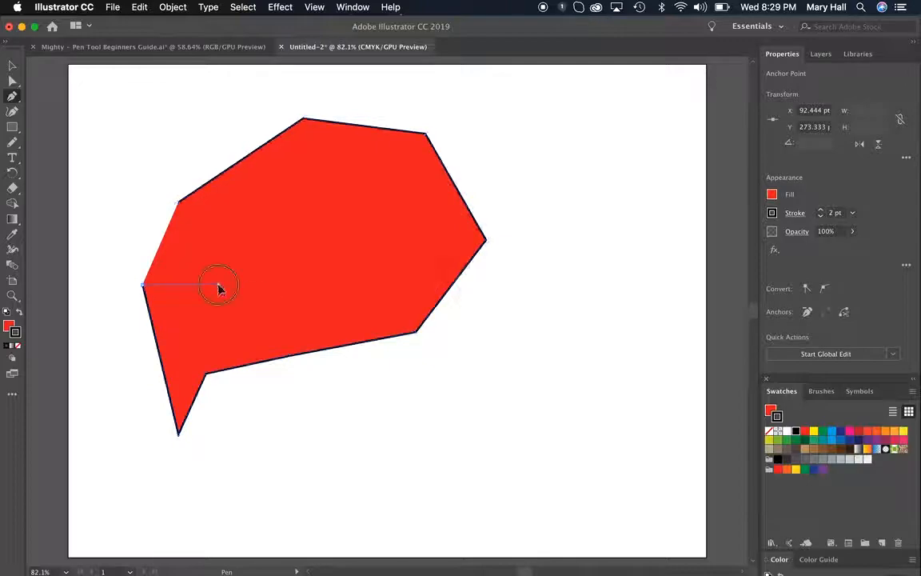
left_click(218, 284)
left_click(109, 230)
left_click(287, 249)
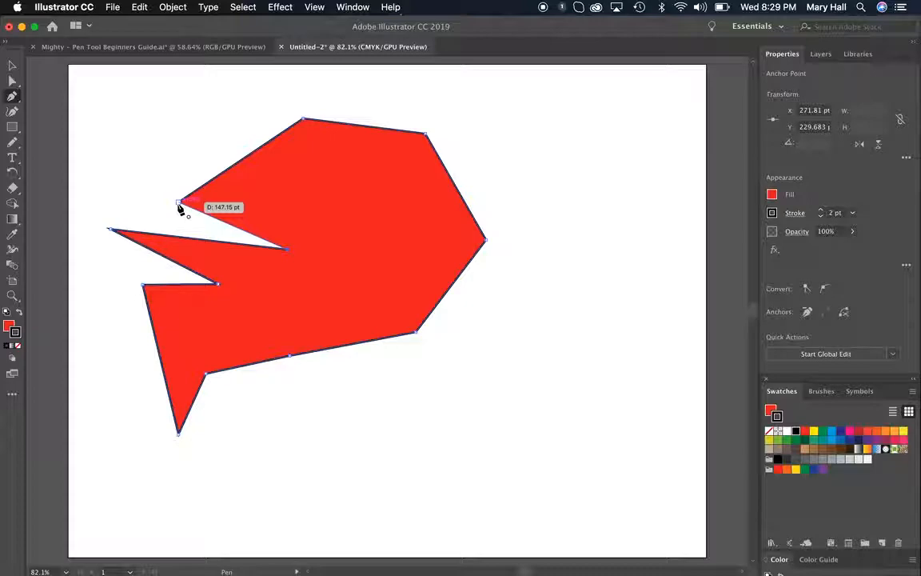
left_click(180, 207)
left_click(180, 204)
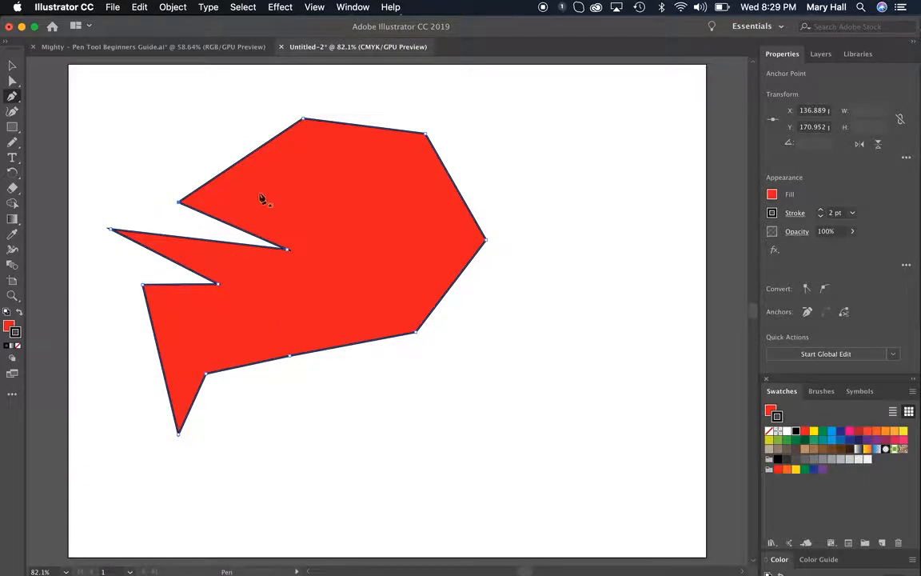
- Delete the entire straight-edged shape from the artboard
key("Delete")
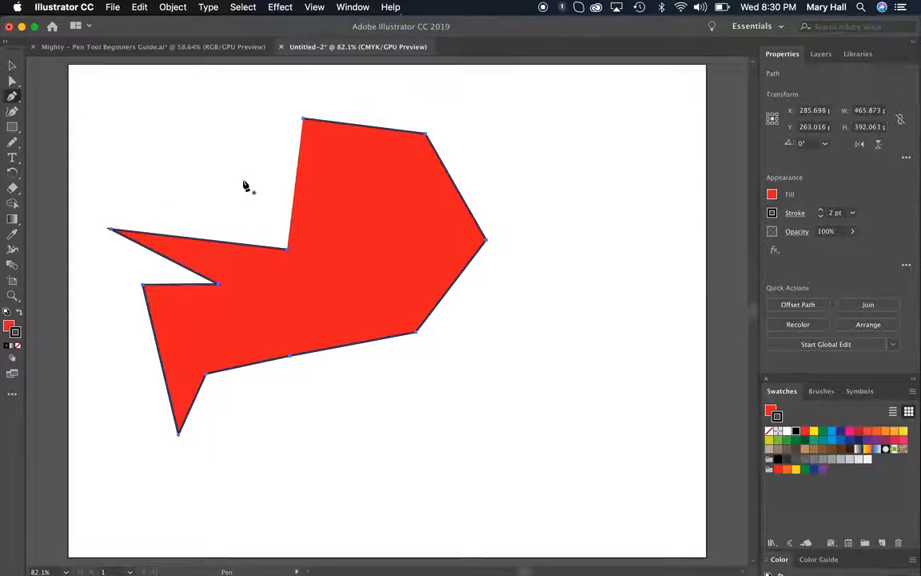
key("Delete")
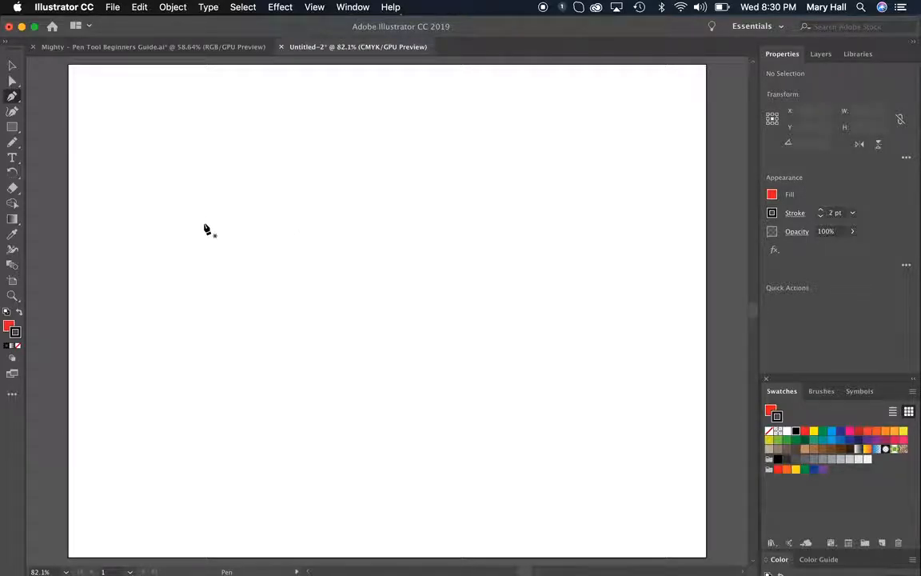
- Draw a closed, red-filled freeform shape with the Pen tool, using eight anchors pulled into curves and ending at the starting anchor
left_click_drag(203, 228, 259, 117)
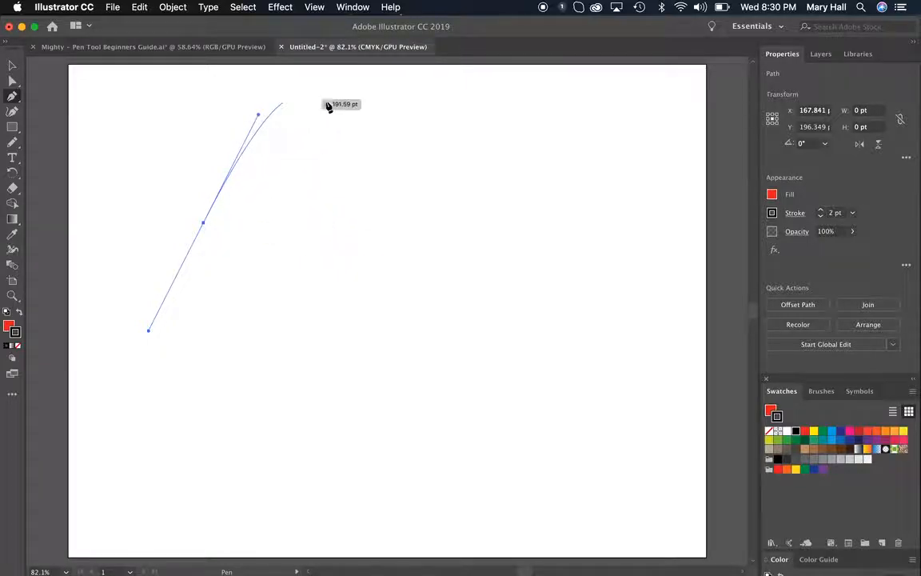
left_click(340, 203)
left_click_drag(341, 202, 327, 284)
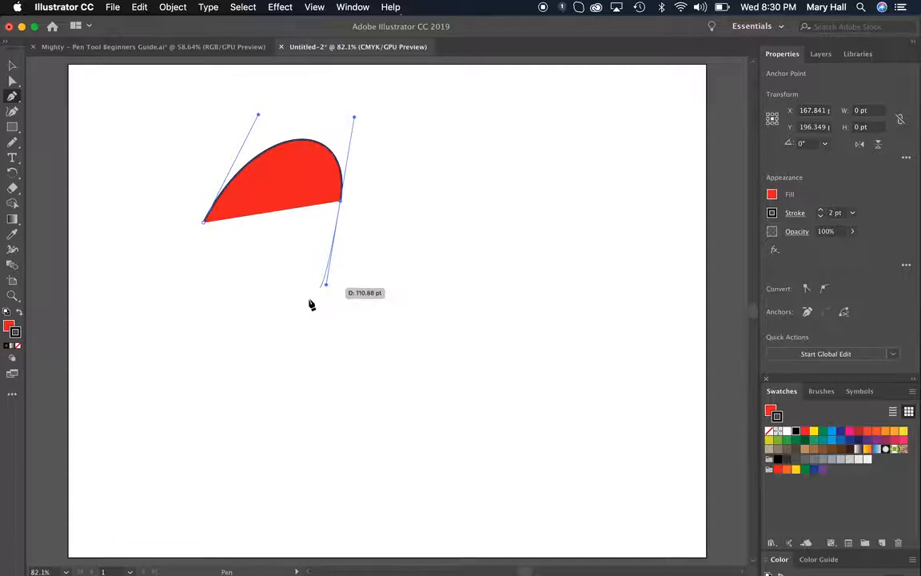
left_click_drag(277, 365, 384, 389)
left_click_drag(477, 264, 424, 181)
left_click_drag(453, 121, 517, 161)
left_click_drag(570, 394, 433, 440)
left_click_drag(264, 445, 155, 336)
left_click_drag(132, 218, 236, 134)
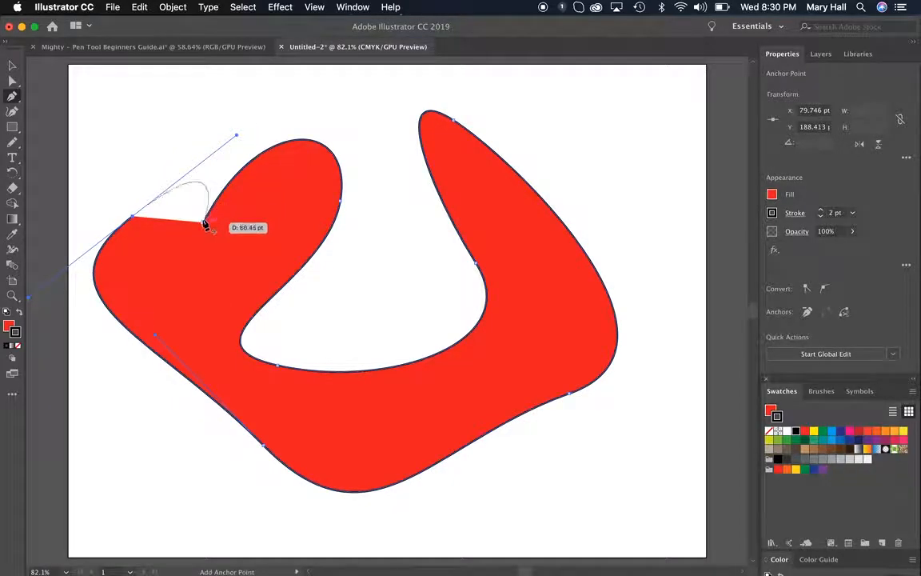
left_click(205, 224)
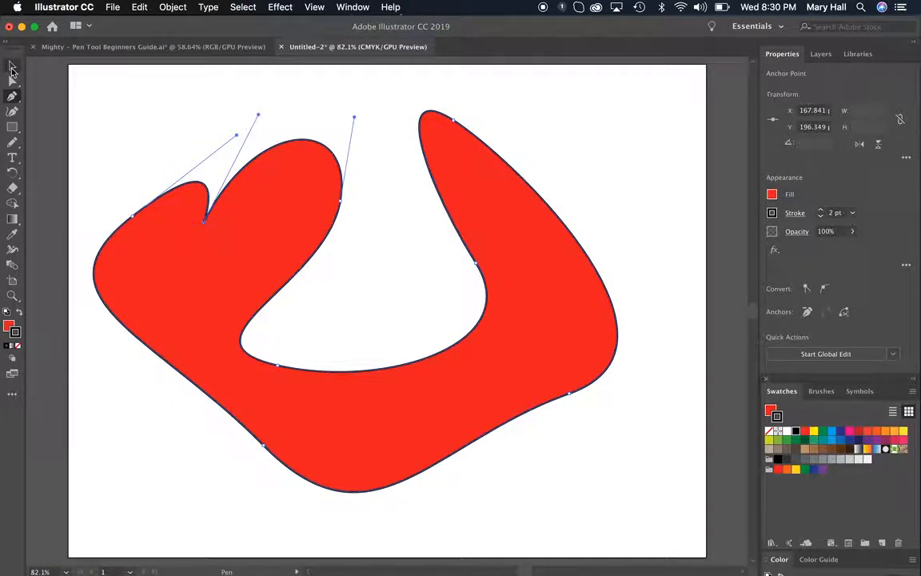
- Move the curved shape to the horizontal centre of the artboard and delete it
left_click(12, 69)
left_click(208, 96)
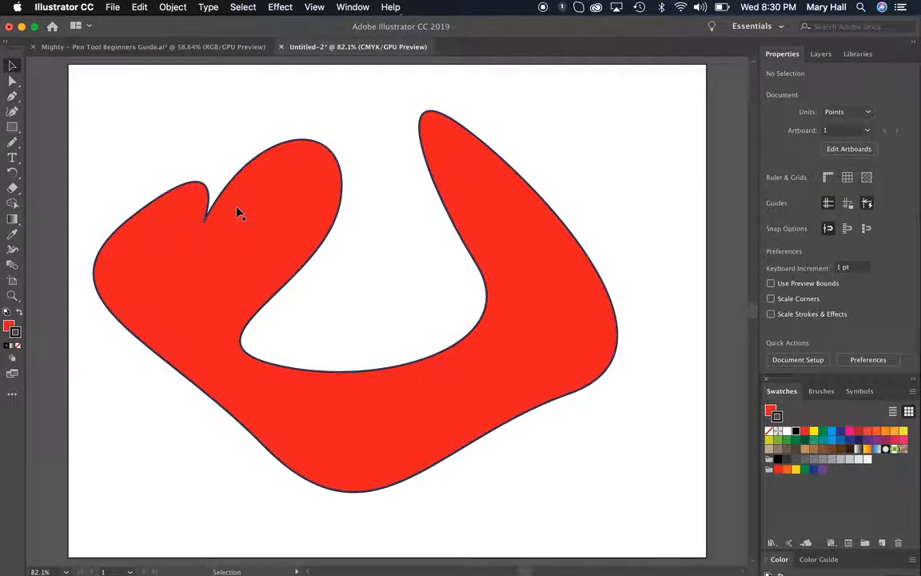
left_click_drag(238, 212, 268, 207)
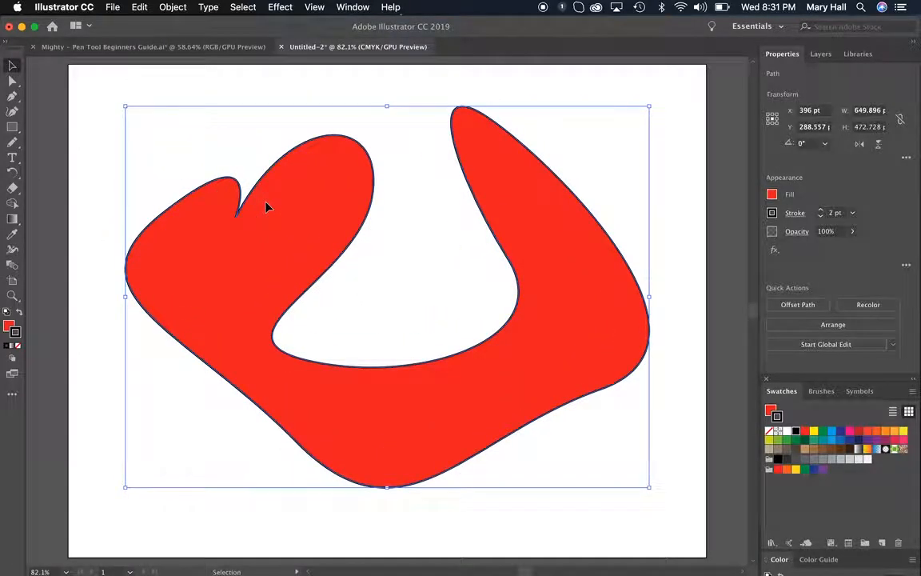
key("Delete")
- Start a new Pen path with two straight segments forming a peak, followed by an arched curve on its right
left_click(13, 97)
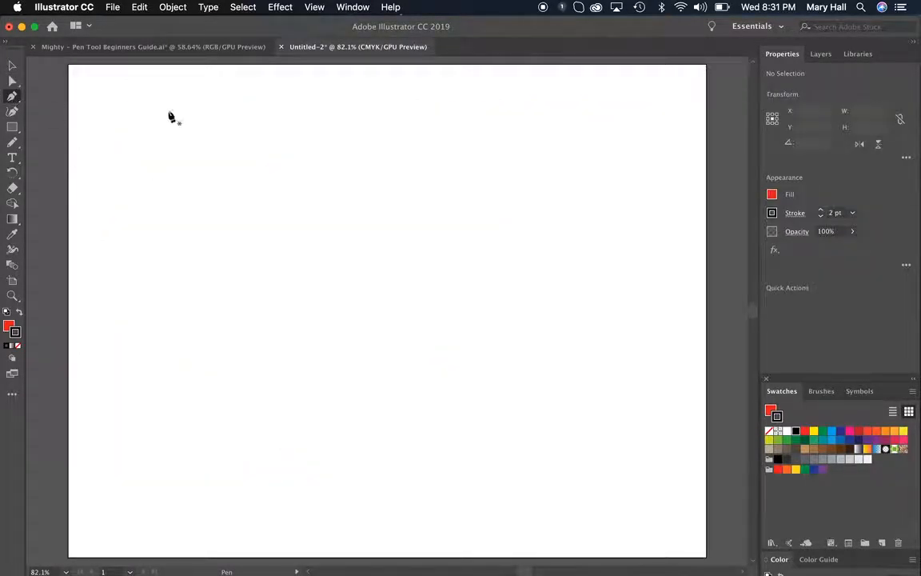
left_click(243, 244)
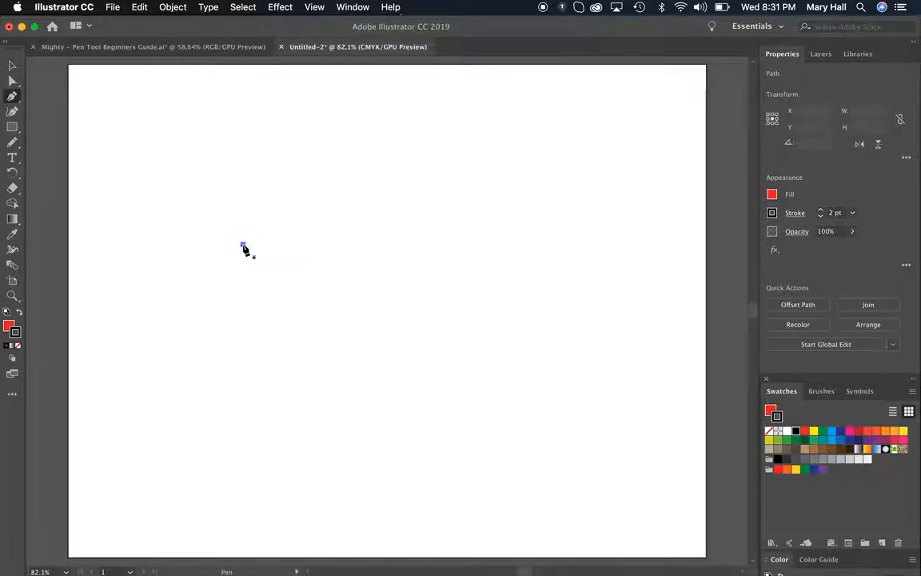
left_click(349, 160)
left_click(427, 201)
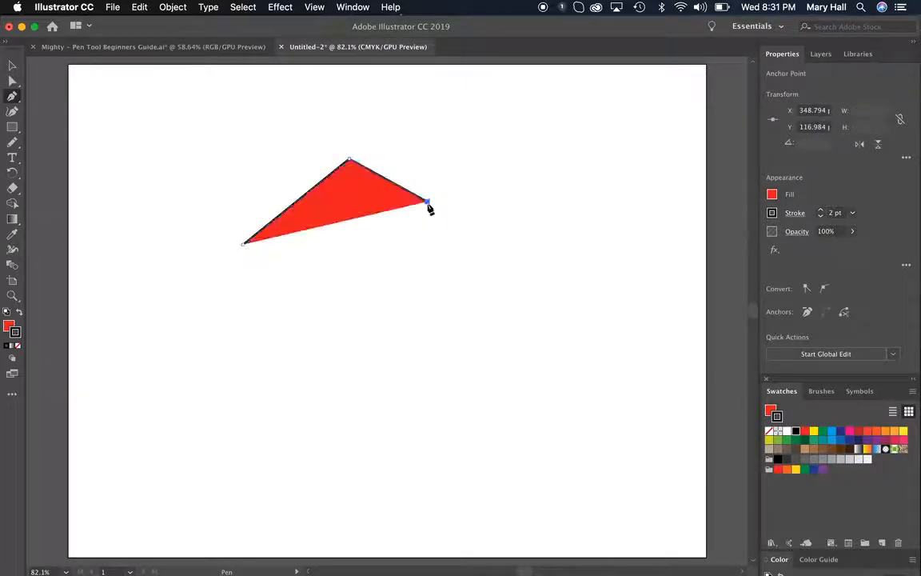
left_click_drag(511, 172, 564, 283)
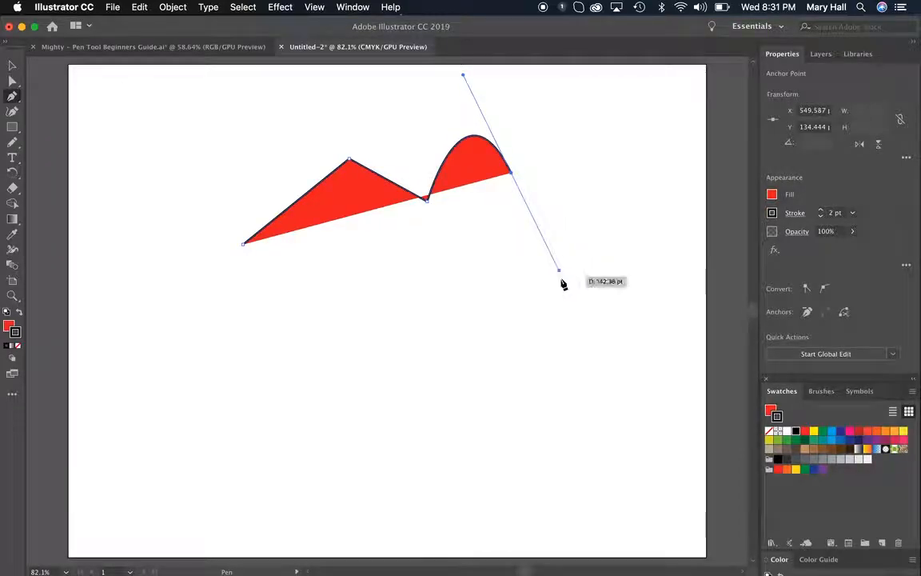
- Undo a trial corner anchor, extend the path downward with an S-shaped curve, and remove the new anchor's outgoing handle
left_click(416, 367)
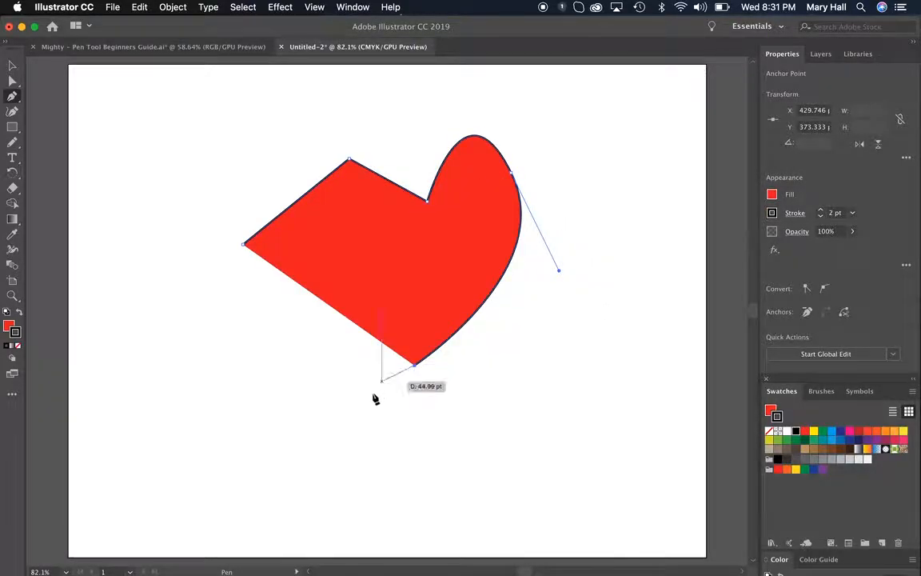
key("super+z")
left_click_drag(431, 382, 588, 474)
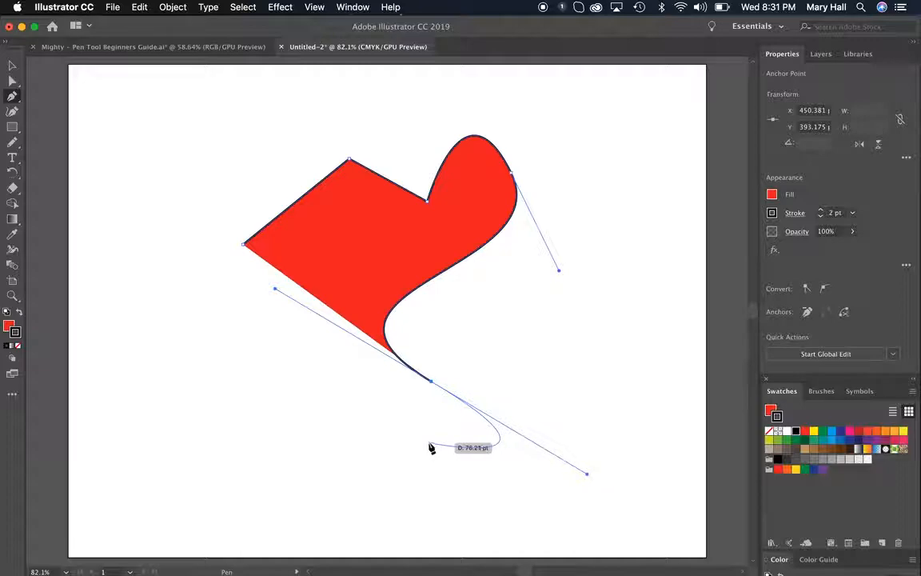
left_click(431, 383)
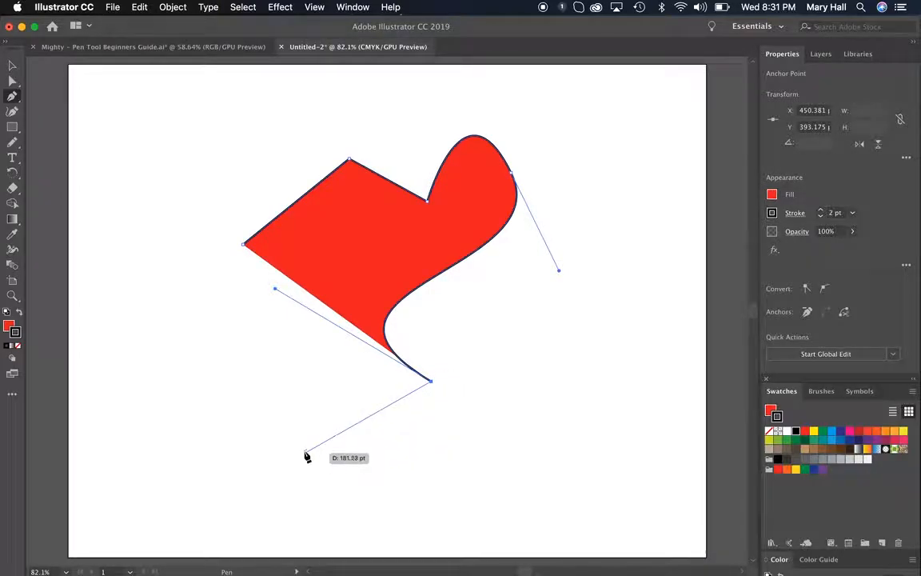
- Continue the path with eight straight segments zigzagging around the lower left of the artboard and back up
left_click(236, 446)
left_click(276, 479)
left_click(348, 458)
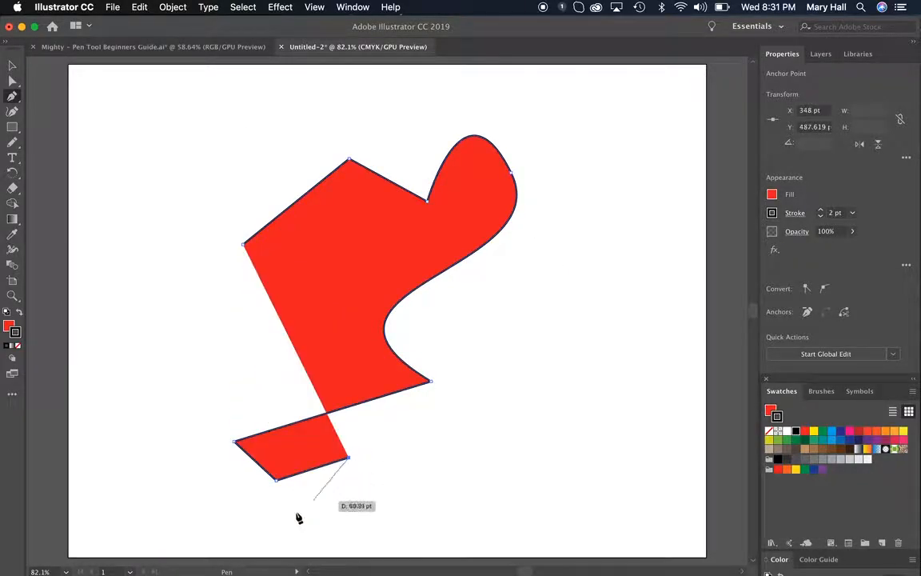
left_click(288, 521)
left_click(184, 489)
left_click(152, 390)
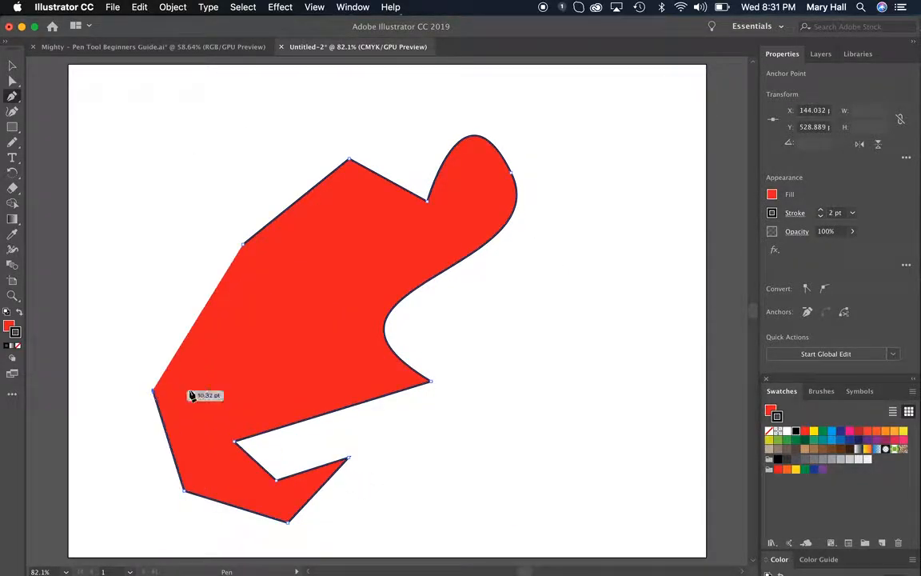
left_click(297, 382)
left_click(180, 303)
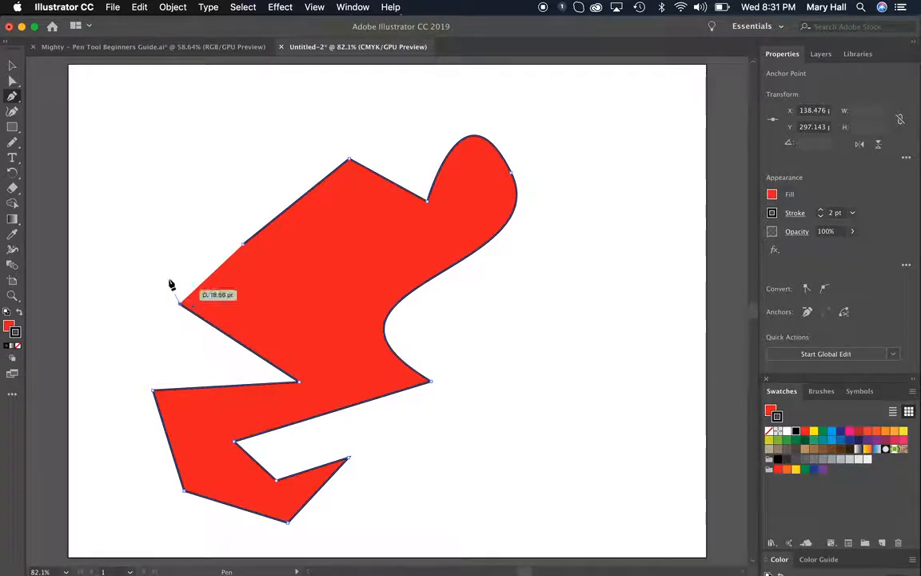
- Add two curved segments at the shape's upper left, retract the last outgoing handle, and close the path with a straight segment
left_click_drag(125, 153, 251, 119)
left_click_drag(236, 183, 186, 232)
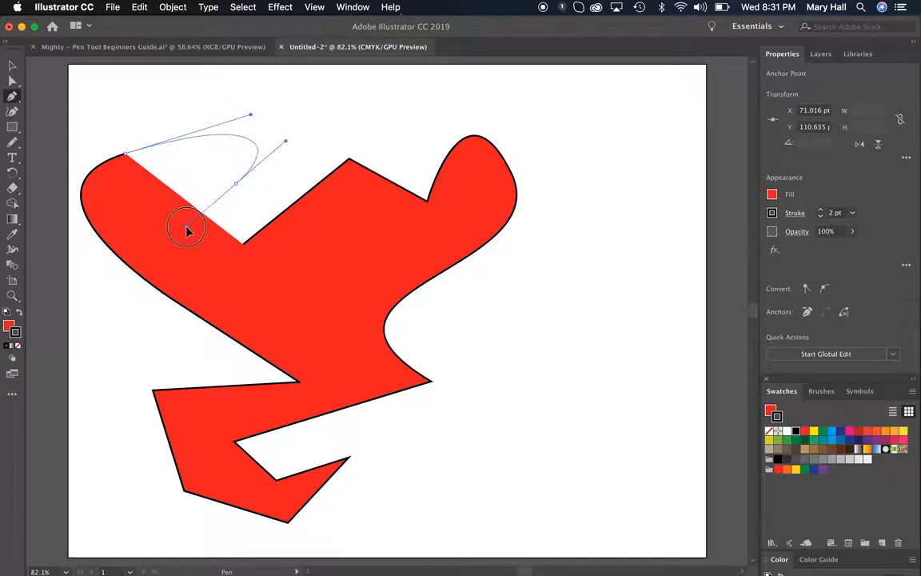
left_click_drag(186, 231, 286, 141)
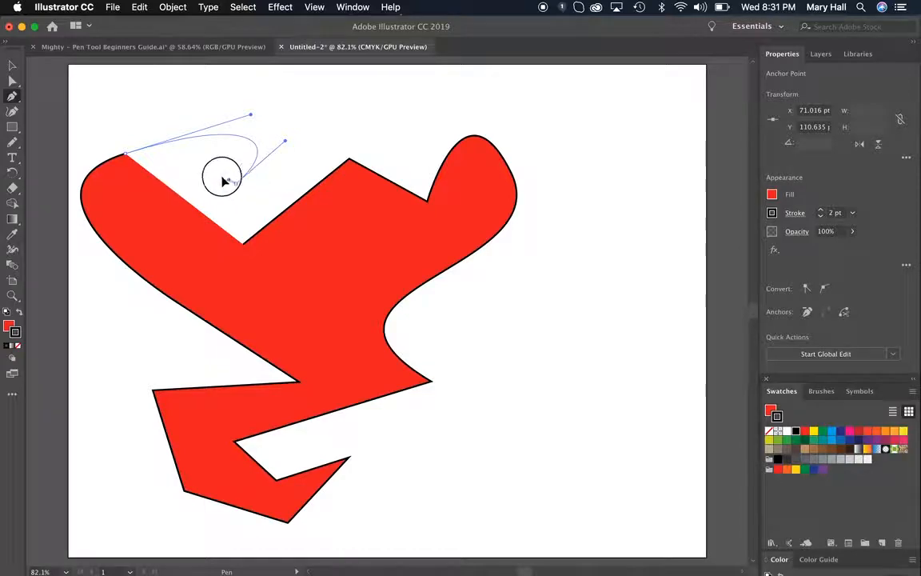
left_click(244, 243)
left_click(244, 245)
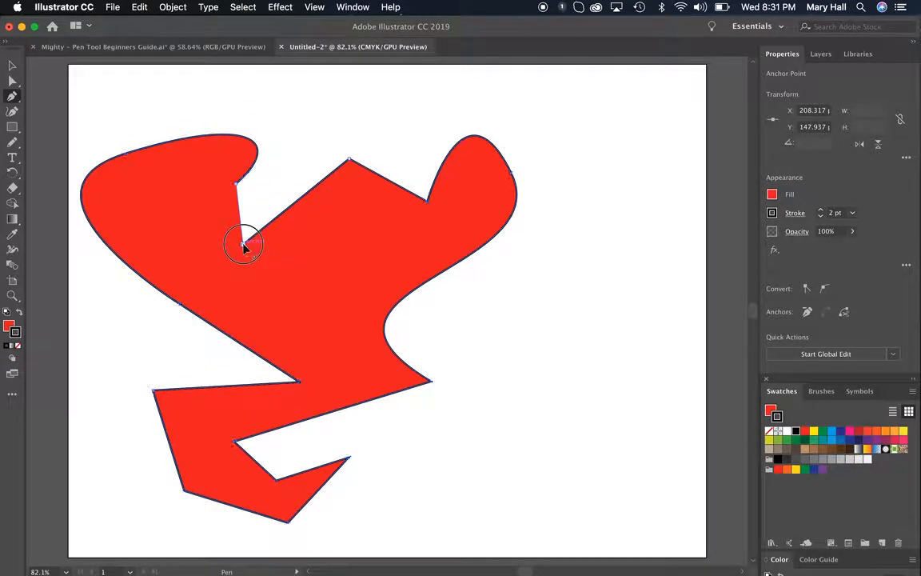
- Move the mixed straight-and-curved shape to the centre of the artboard and delete it
left_click(13, 68)
left_click(352, 72)
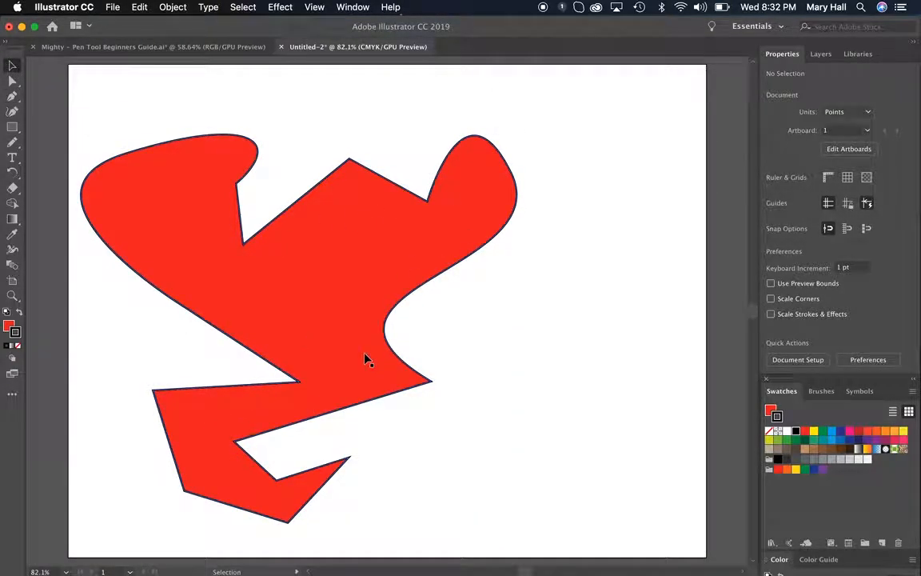
left_click(354, 304)
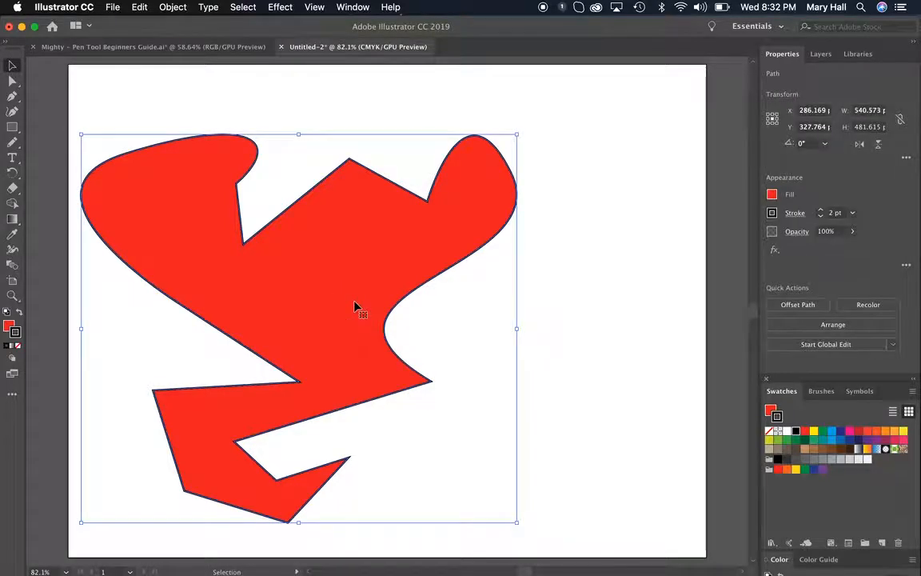
left_click_drag(355, 306, 446, 290)
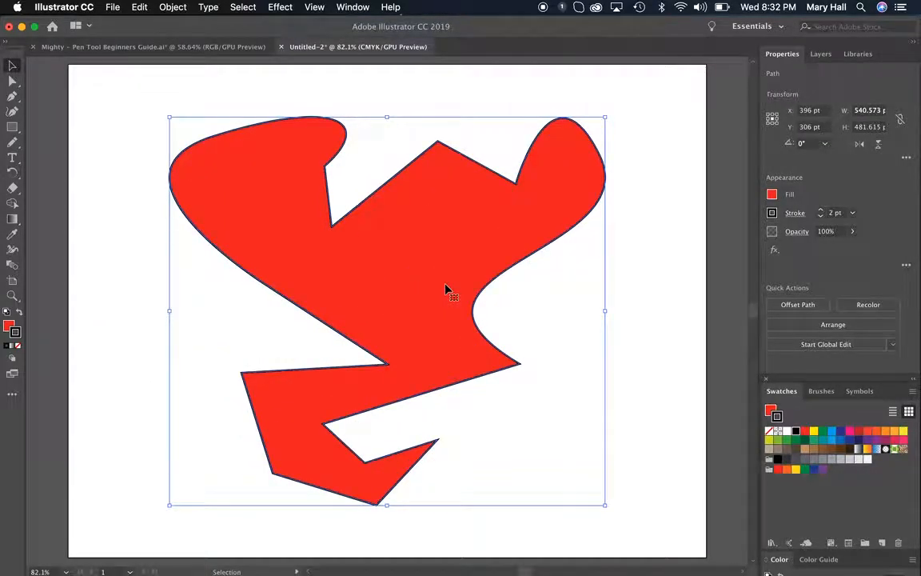
key("Delete")
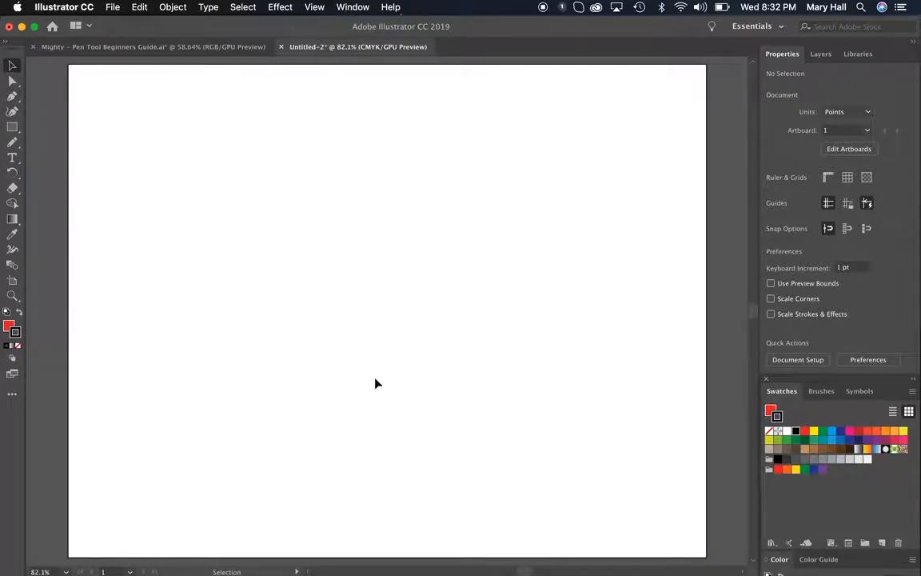
- Draw the right half of a heart with the Pen tool, curving the upper lobe to a bottom point and leaving the inner side open
left_click(12, 97)
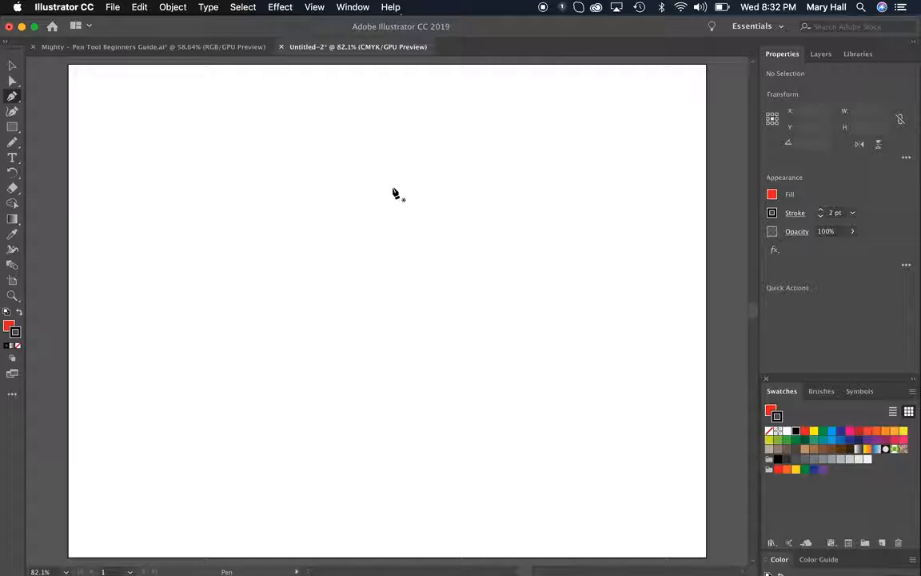
left_click_drag(401, 147, 450, 98)
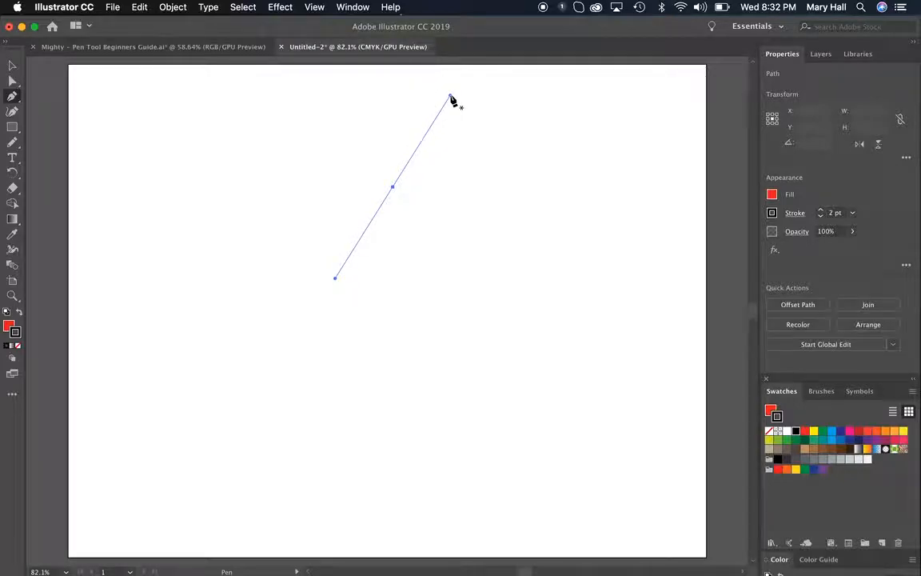
left_click(529, 100)
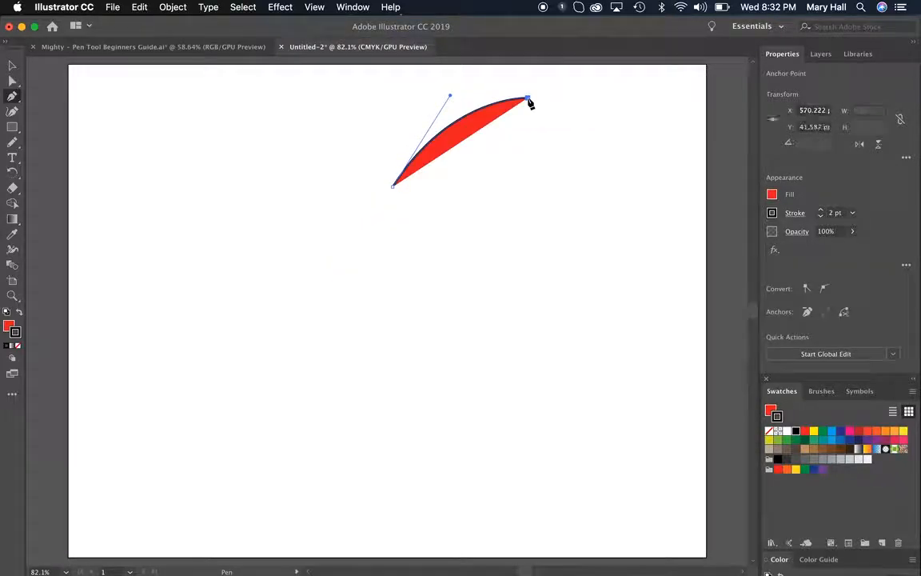
left_click_drag(563, 160, 544, 110)
key("cmd+z")
left_click_drag(555, 187, 538, 240)
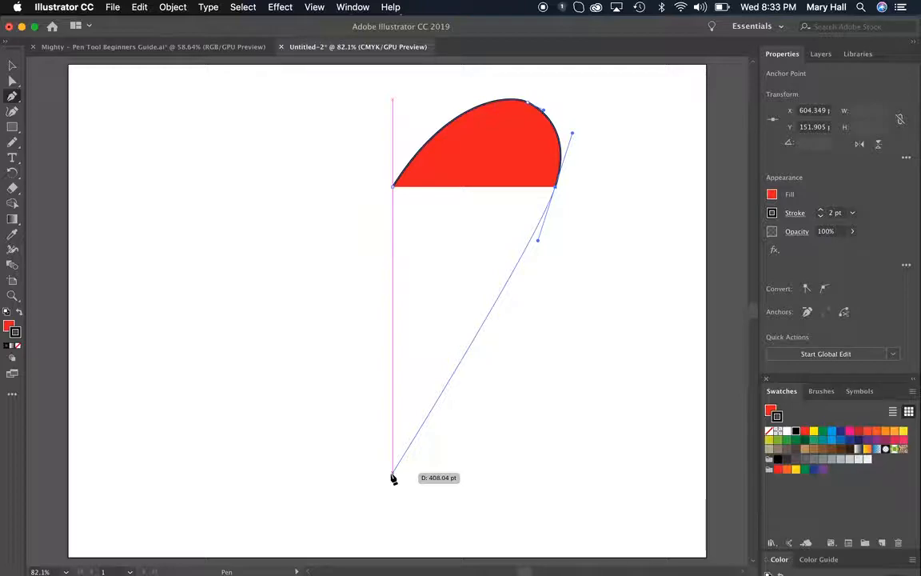
left_click(393, 477)
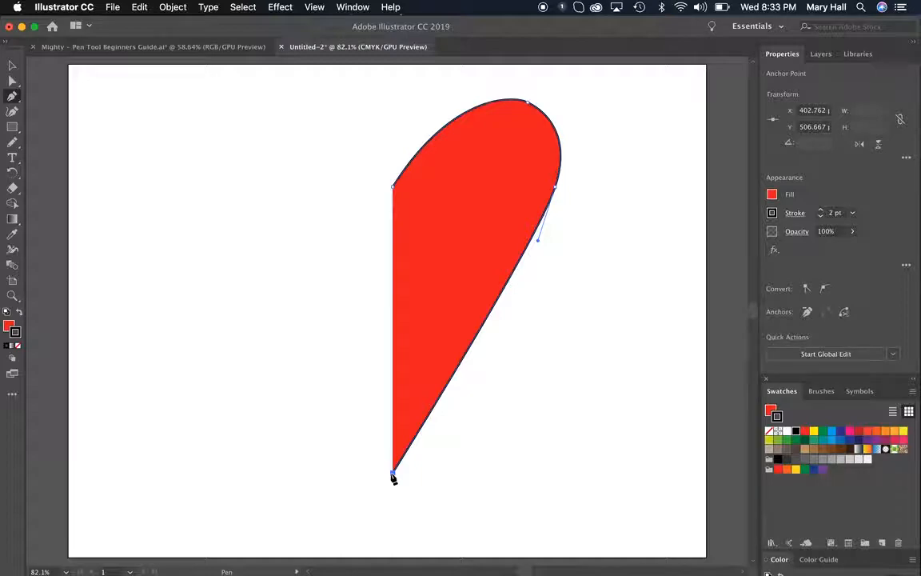
left_click_drag(393, 478, 317, 354)
key("v")
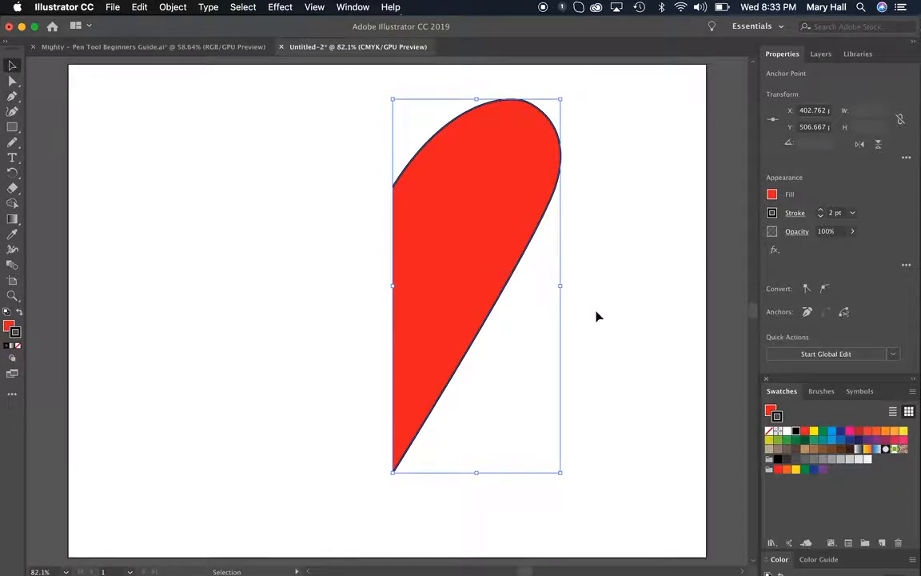
- Duplicate the half heart, delete the extra copy, and place the two halves side by side with a slight overlap
left_click_drag(475, 211, 496, 234)
left_click(497, 234)
left_click_drag(497, 234, 154, 213)
left_click(436, 204)
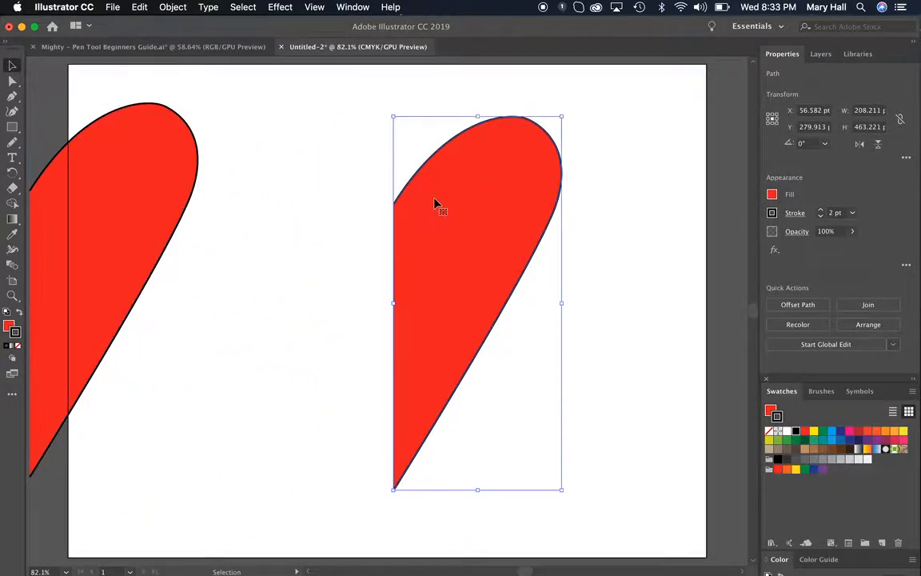
left_click_drag(498, 208, 336, 220)
left_click(146, 179)
key("Delete")
left_click_drag(341, 233, 394, 229)
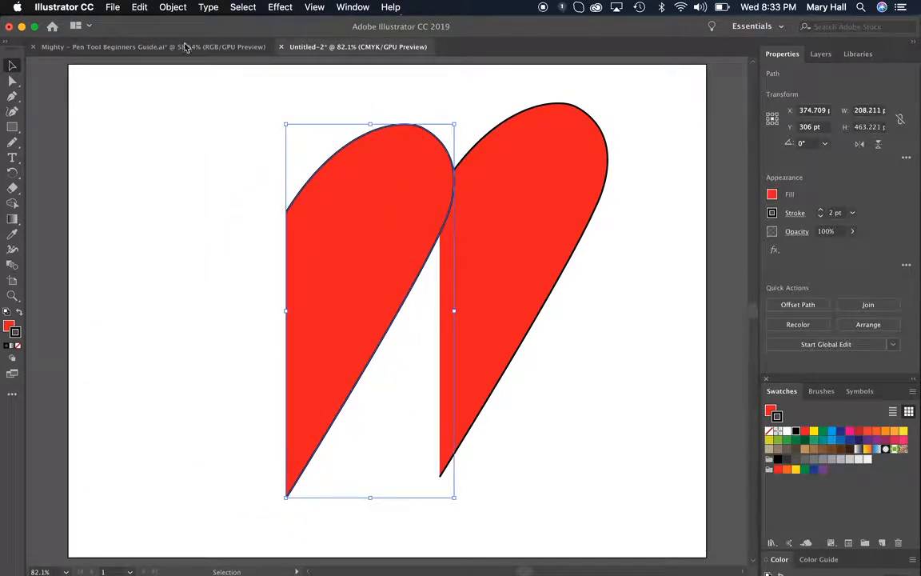
- Reflect the selected half heart across the vertical axis with the preview enabled
left_click(173, 7)
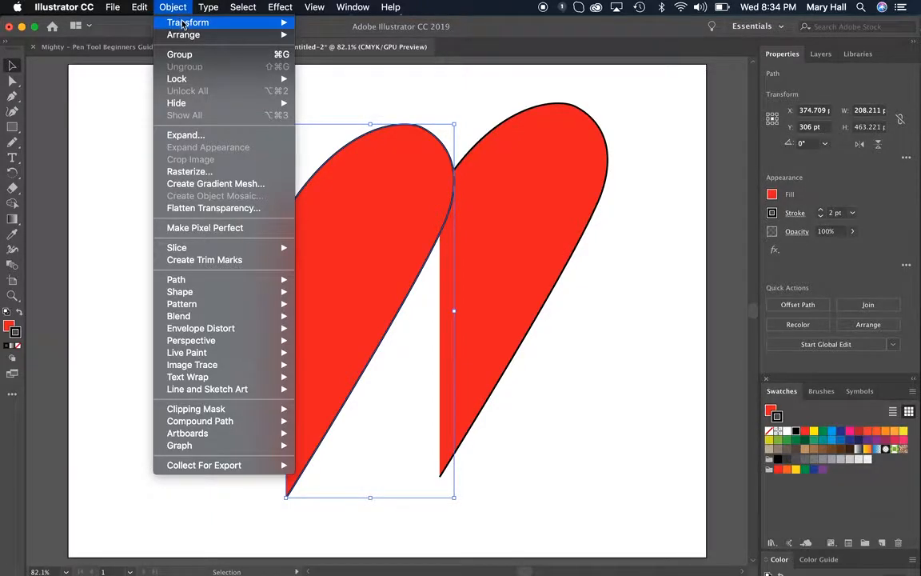
mouse_move(183, 25)
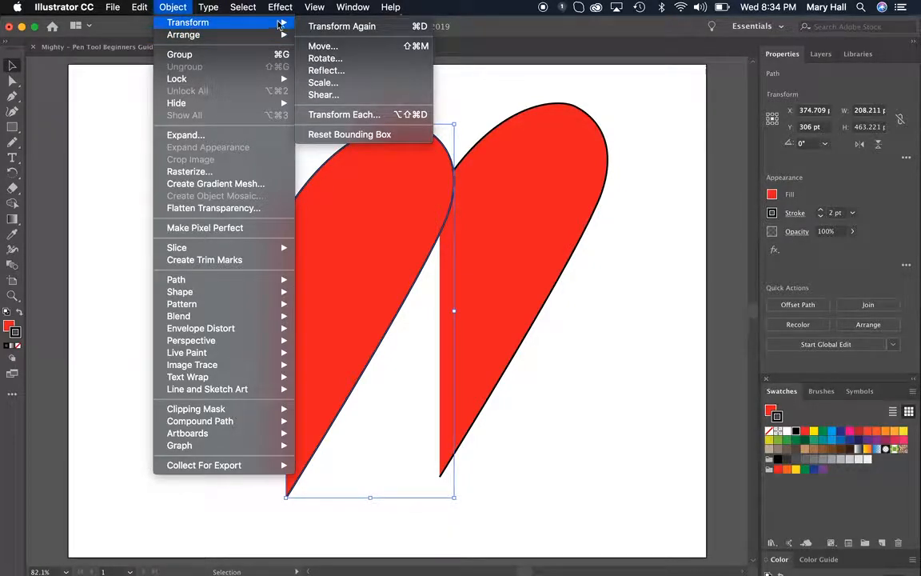
left_click(325, 72)
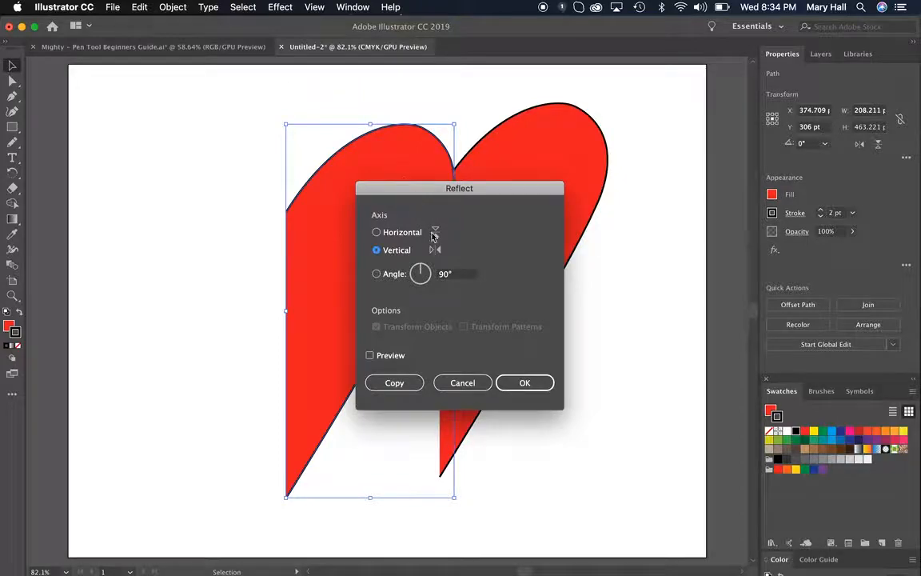
left_click(371, 356)
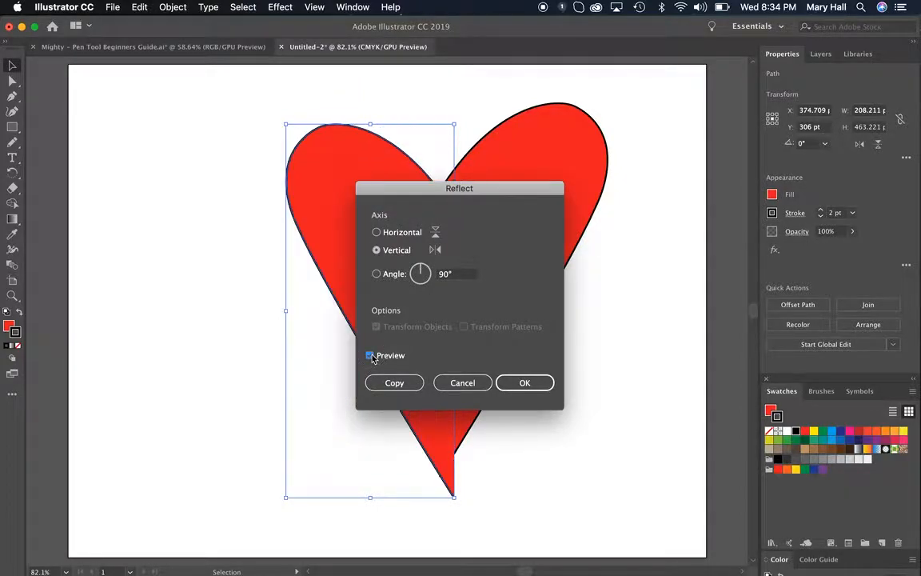
left_click_drag(475, 189, 721, 139)
left_click(757, 331)
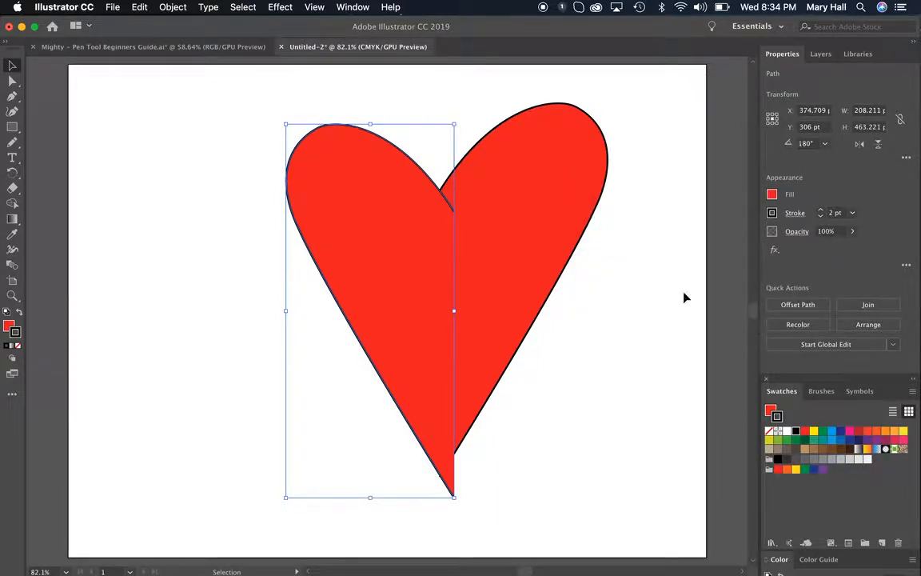
- Move the mirrored half flush against the right half to complete the heart, and switch to the Direct Selection tool
left_click_drag(352, 268, 361, 249)
left_click(524, 386)
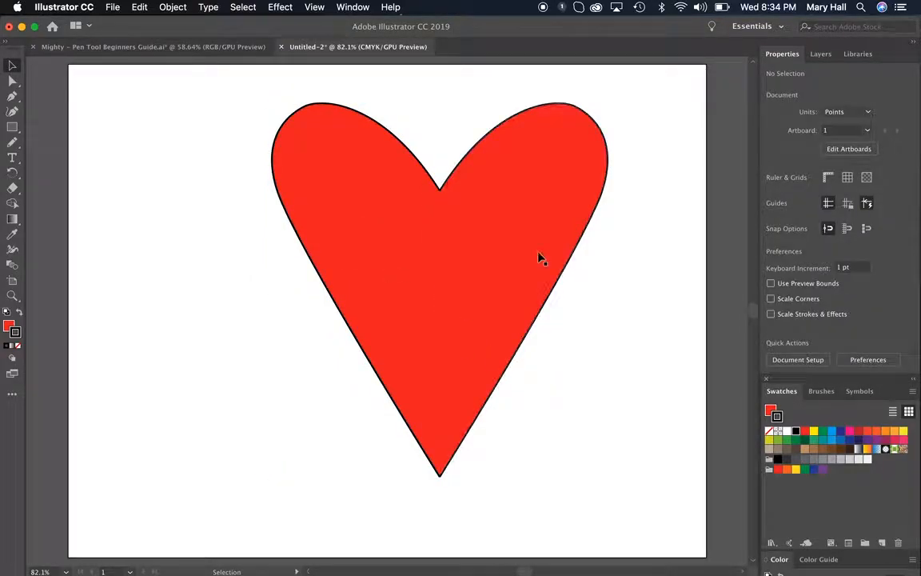
mouse_move(530, 282)
left_mouse_down()
mouse_move(609, 298)
mouse_move(522, 286)
mouse_move(532, 285)
left_mouse_up()
left_click(221, 259)
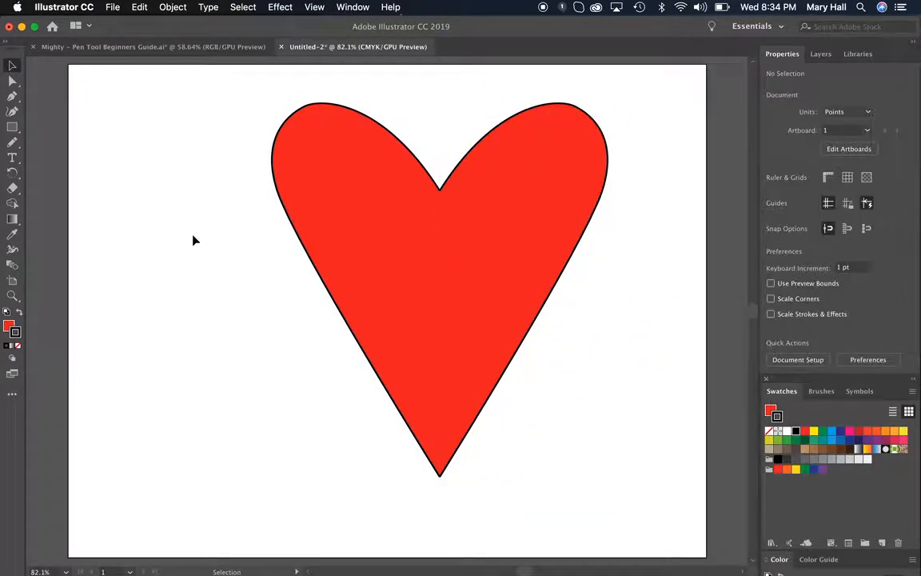
left_click(14, 82)
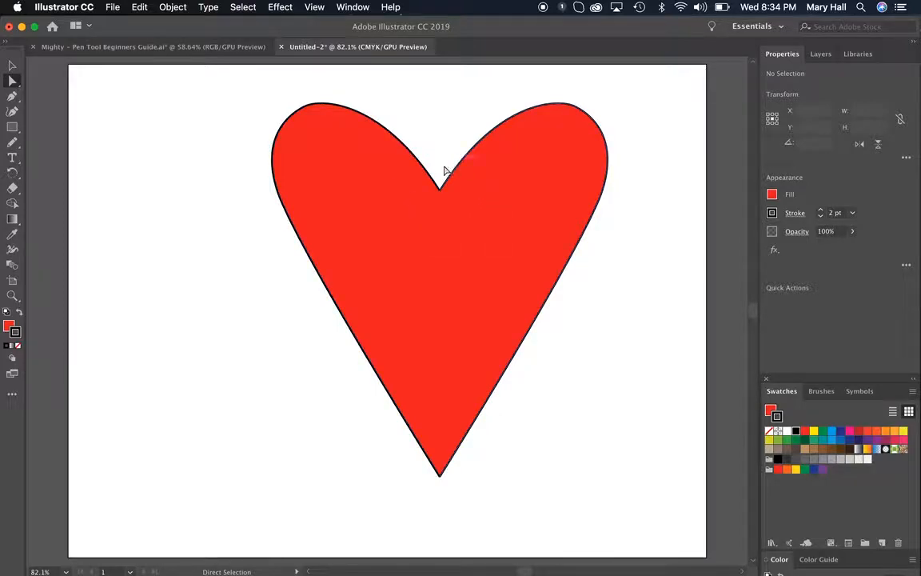
mouse_move(450, 209)
left_mouse_down()
mouse_move(432, 189)
mouse_move(451, 199)
left_mouse_up()
key("super+z")
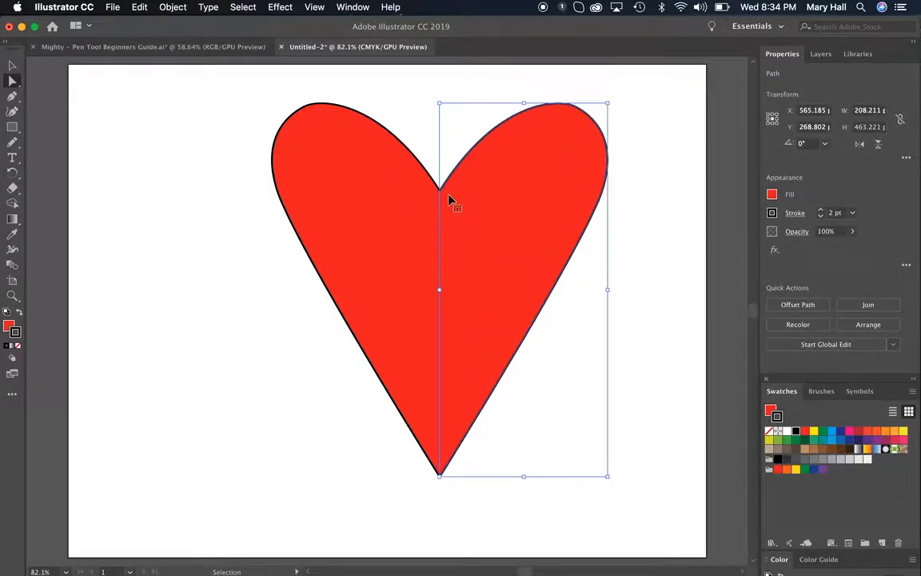
left_click(430, 150)
mouse_move(465, 214)
left_mouse_down()
mouse_move(448, 199)
mouse_move(462, 208)
left_mouse_up()
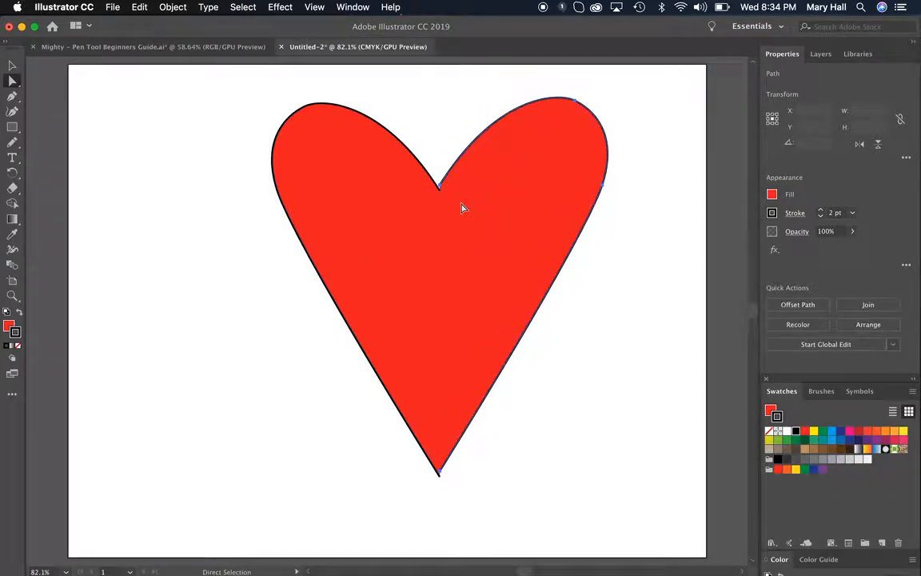
key("super+z")
left_click(421, 138)
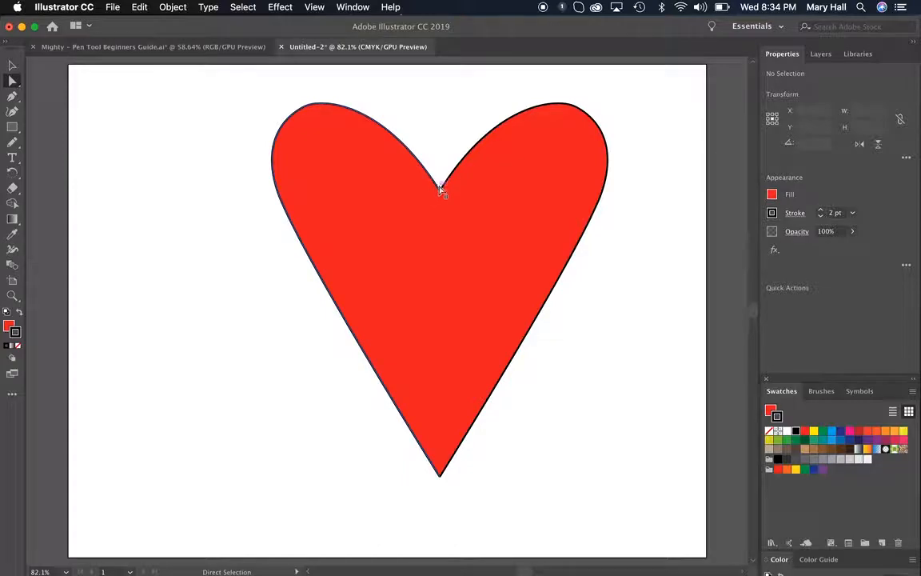
- Select the two overlapping end points at the heart's upper notch and join them
left_click_drag(460, 148, 424, 240)
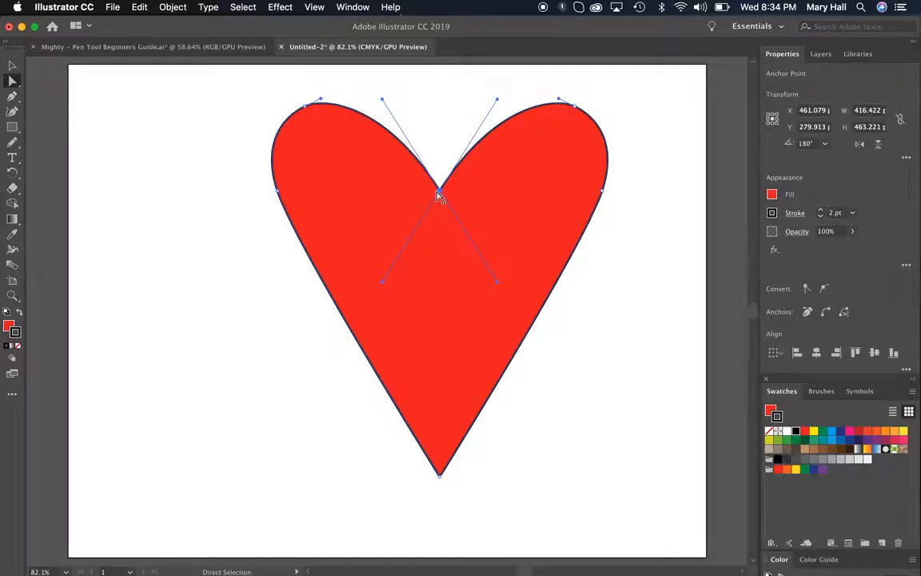
key("v")
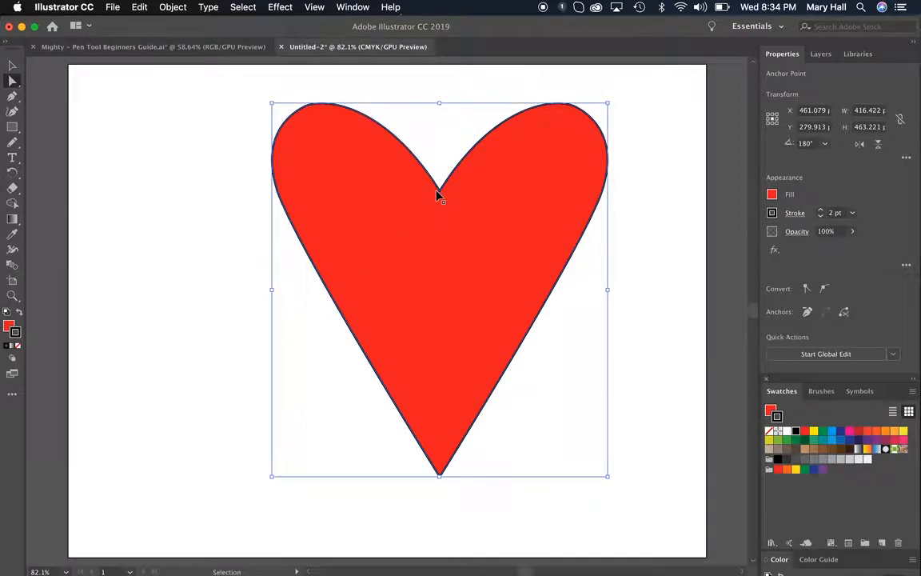
key("a")
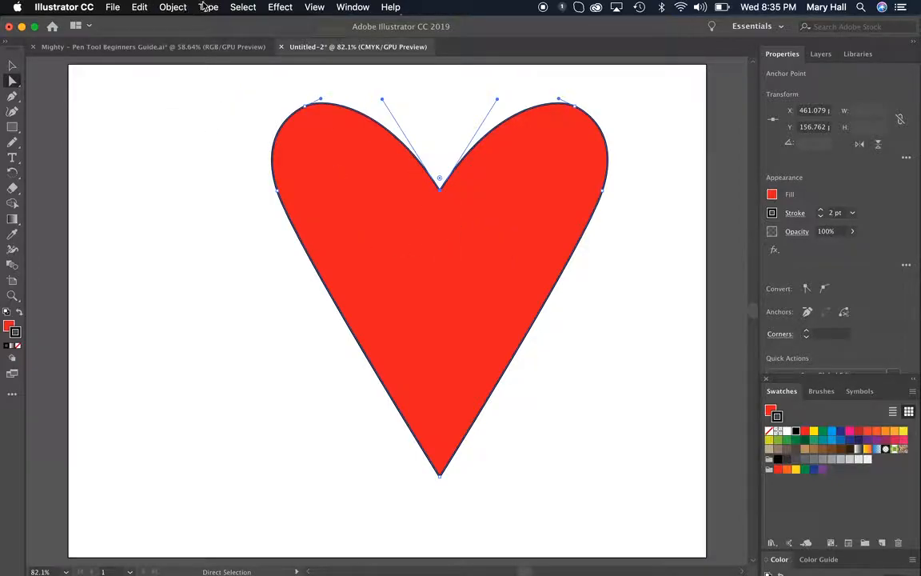
- Try to apply the Join path command to the anchor at the heart's upper notch
left_click(173, 8)
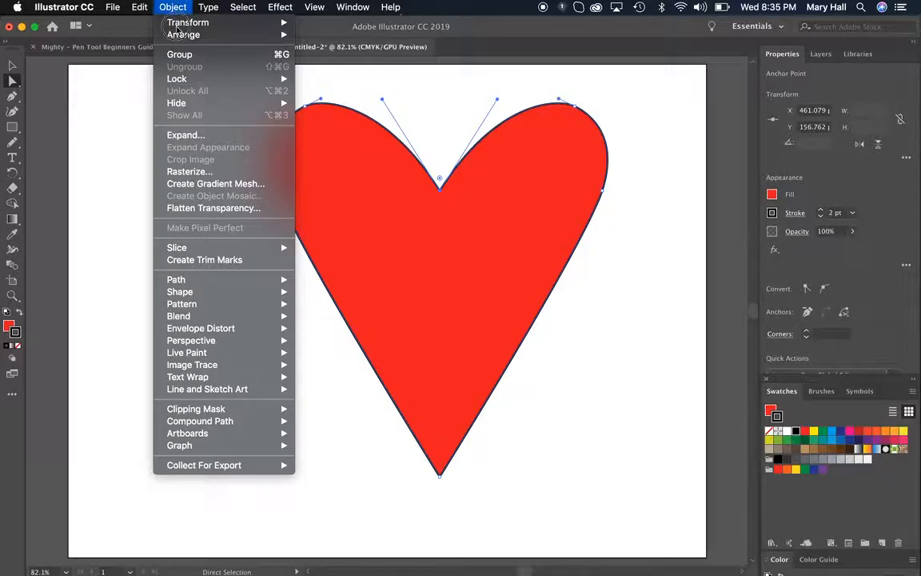
mouse_move(212, 282)
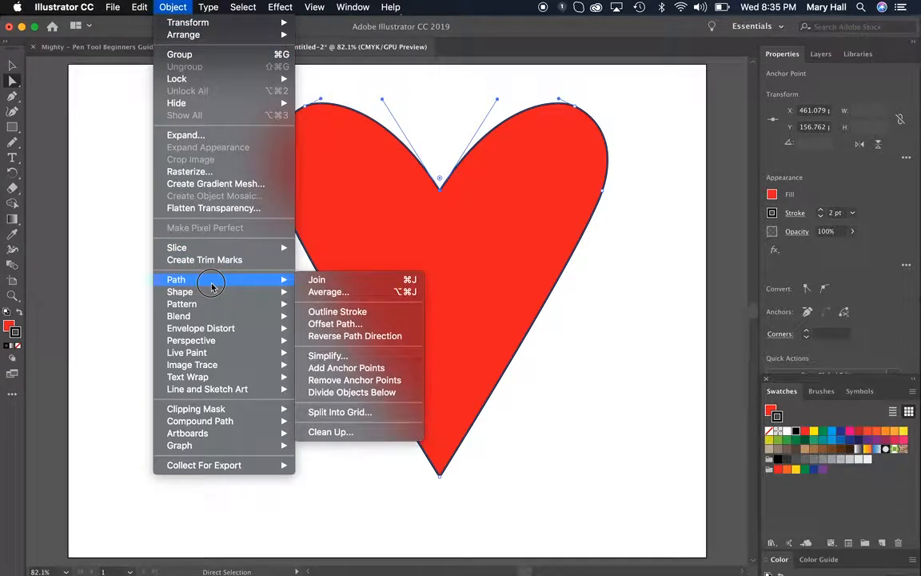
left_click(324, 282)
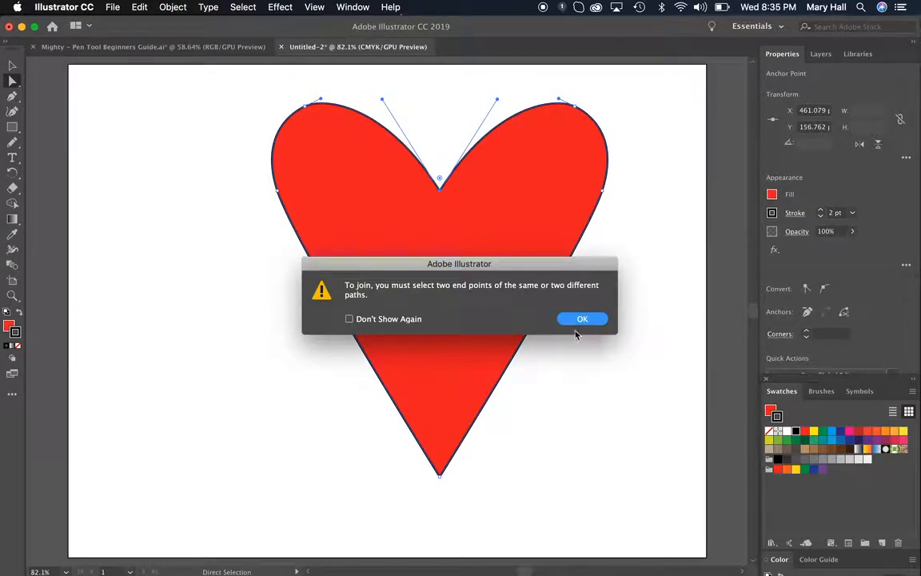
left_click(584, 319)
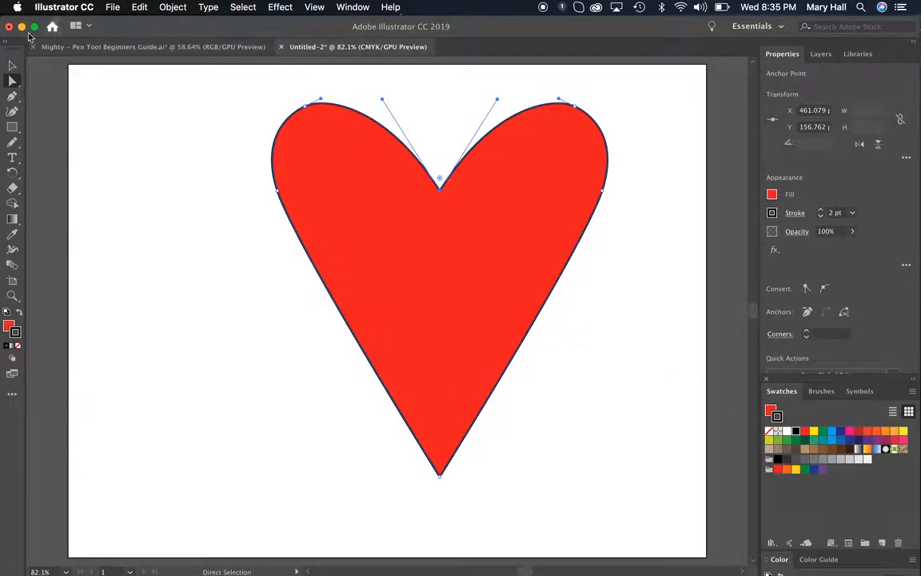
- Join the two overlapping end points at the heart's bottom tip and deselect the shape
left_click(330, 396)
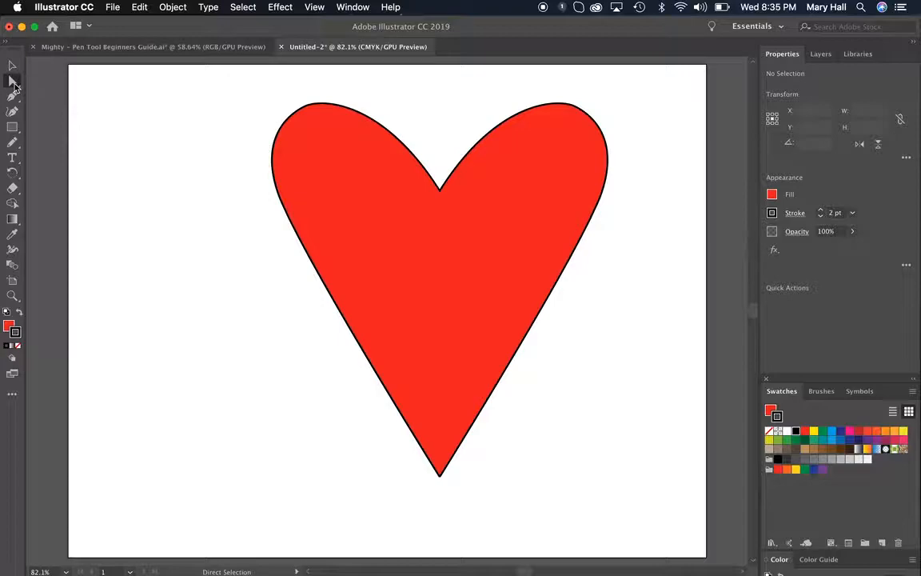
left_click(429, 459)
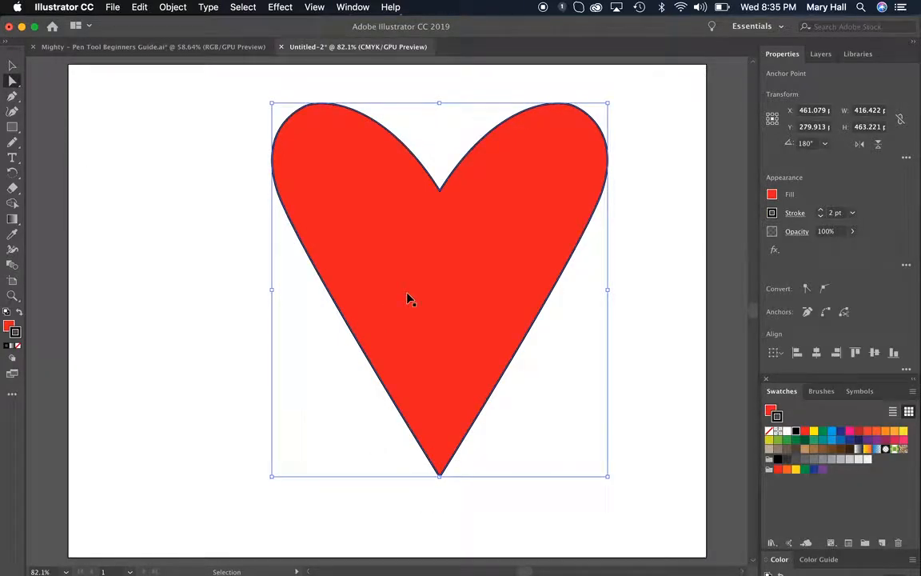
left_click(12, 65)
left_click(112, 210)
- Magnify the heart's bottom tip and select its anchor to check that the end points are joined
left_click(13, 295)
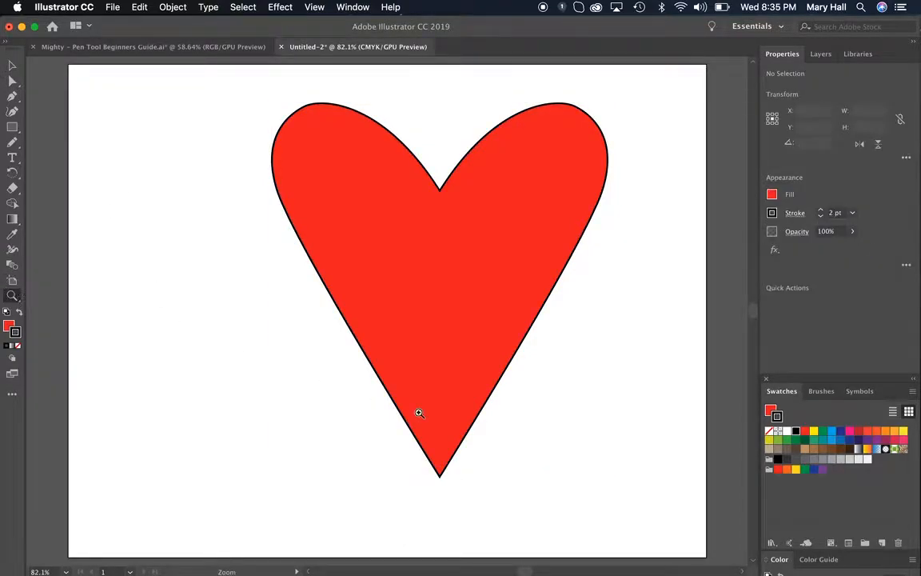
left_click_drag(338, 418, 561, 487)
left_click_drag(527, 569, 530, 571)
scroll(546, 461, "down", 5)
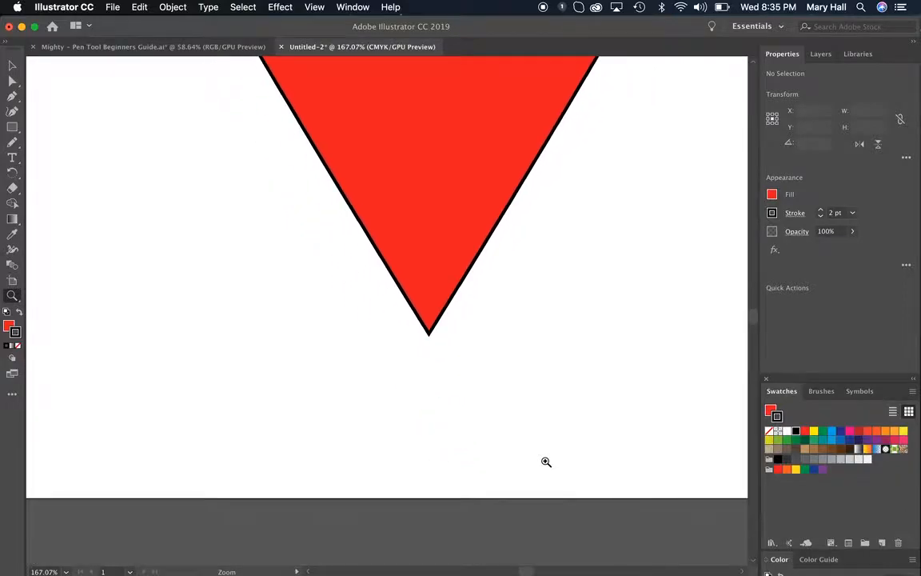
left_click(18, 85)
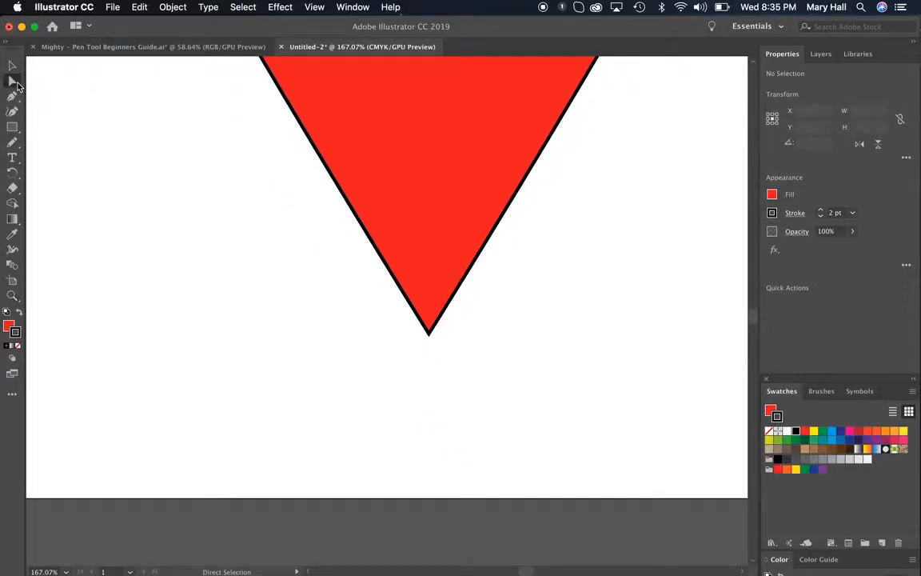
left_click(430, 335)
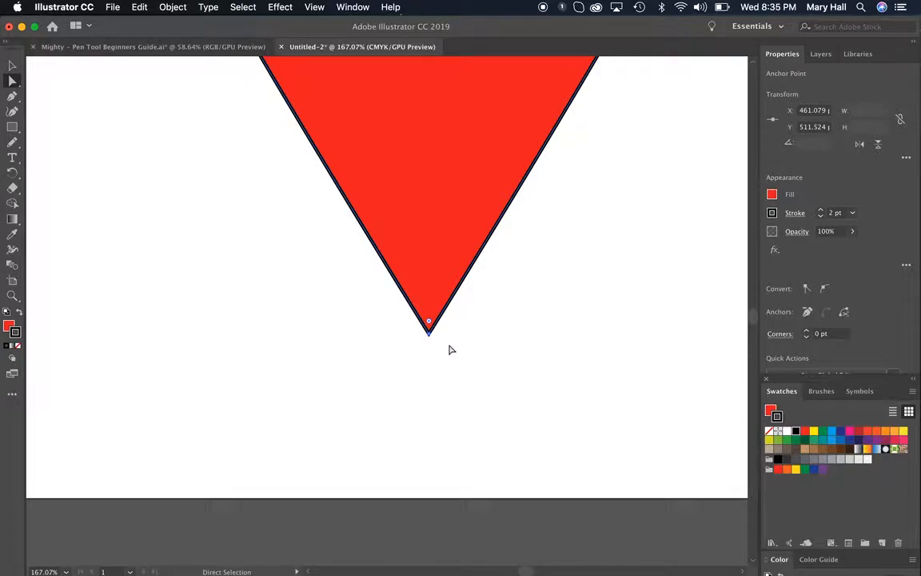
- Select the whole joined heart and move it to the horizontal centre of the artboard
key("super+0")
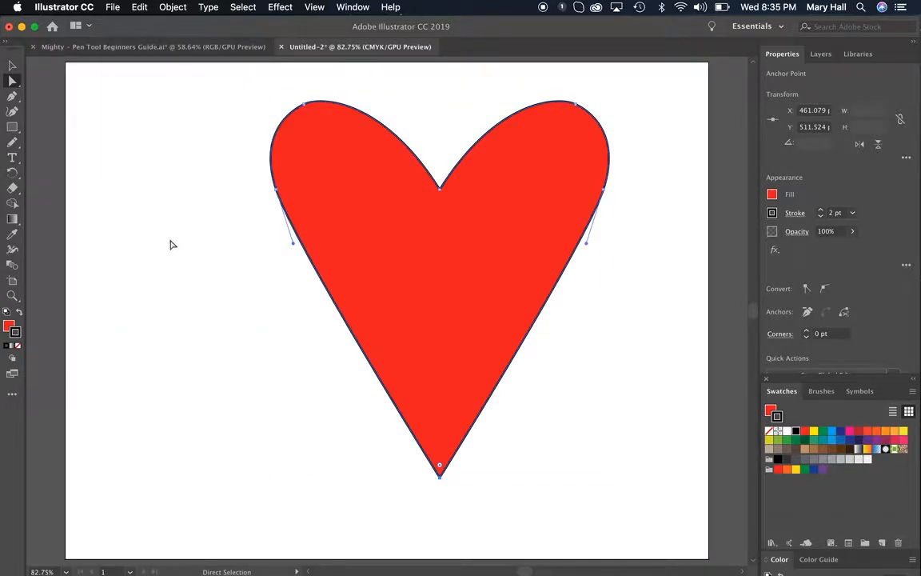
left_click(168, 246)
left_click(378, 152)
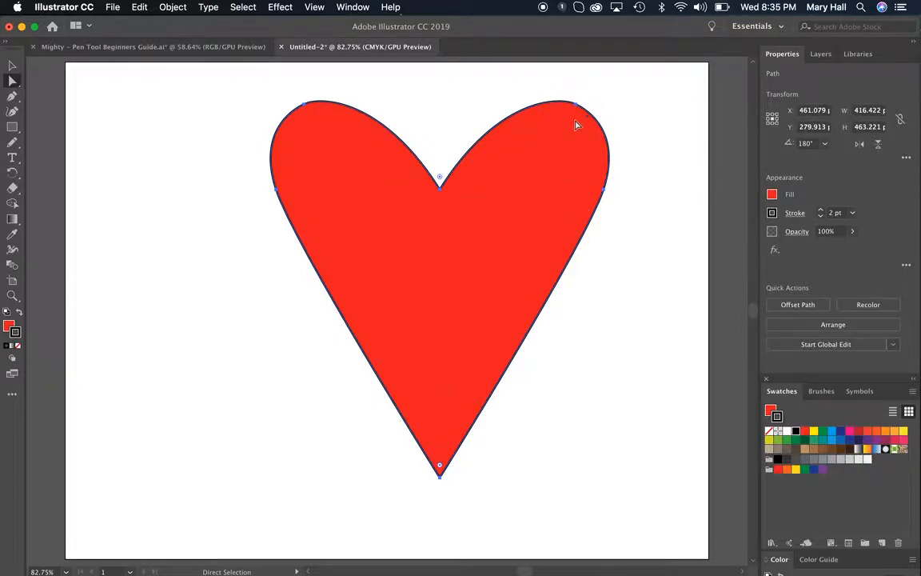
left_click_drag(497, 210, 450, 211)
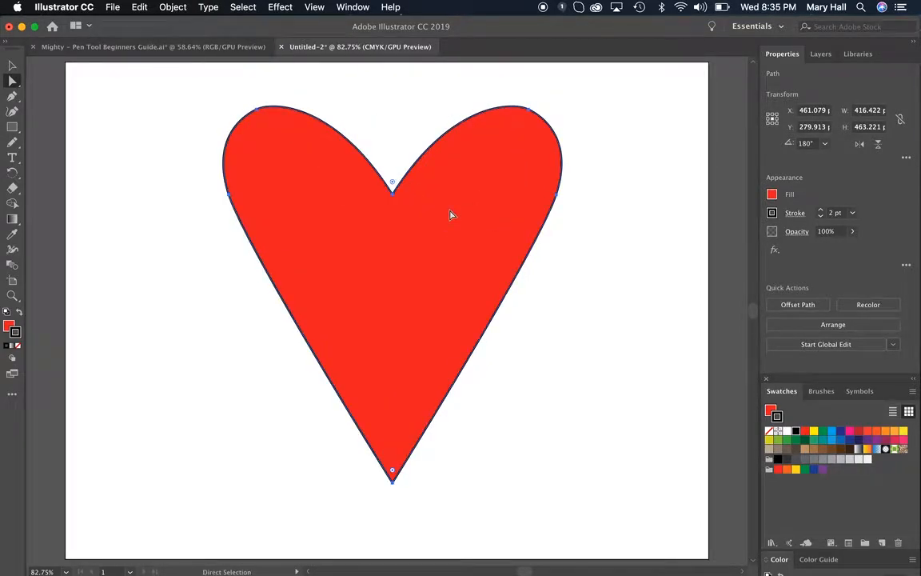
- Deselect the heart and use the Direct Selection tool to move the left lobe's top anchor up and outward
left_click(185, 212)
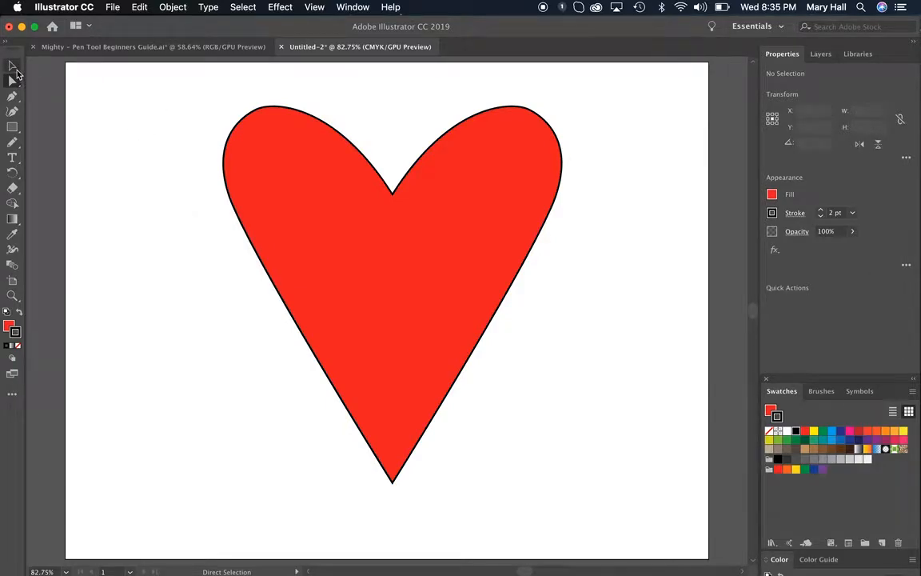
left_click(16, 71)
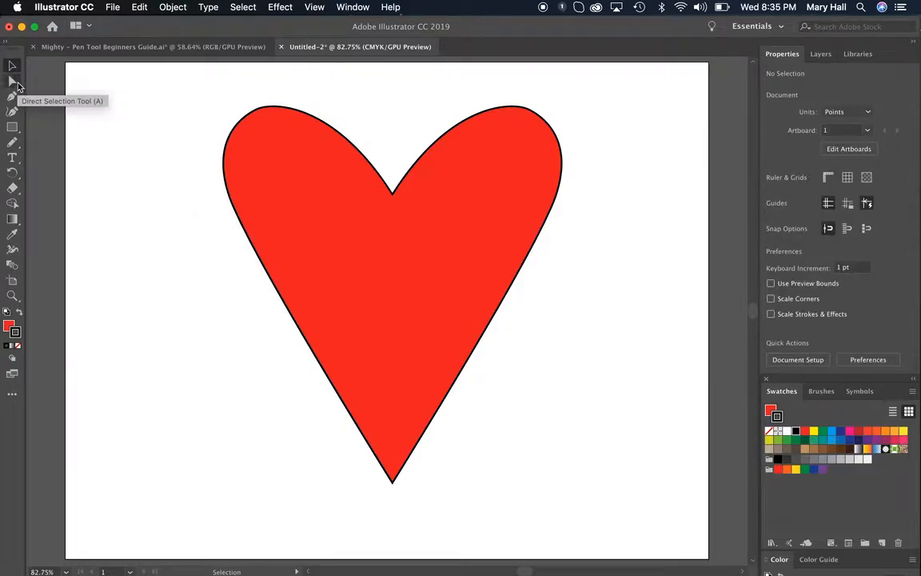
left_click(16, 84)
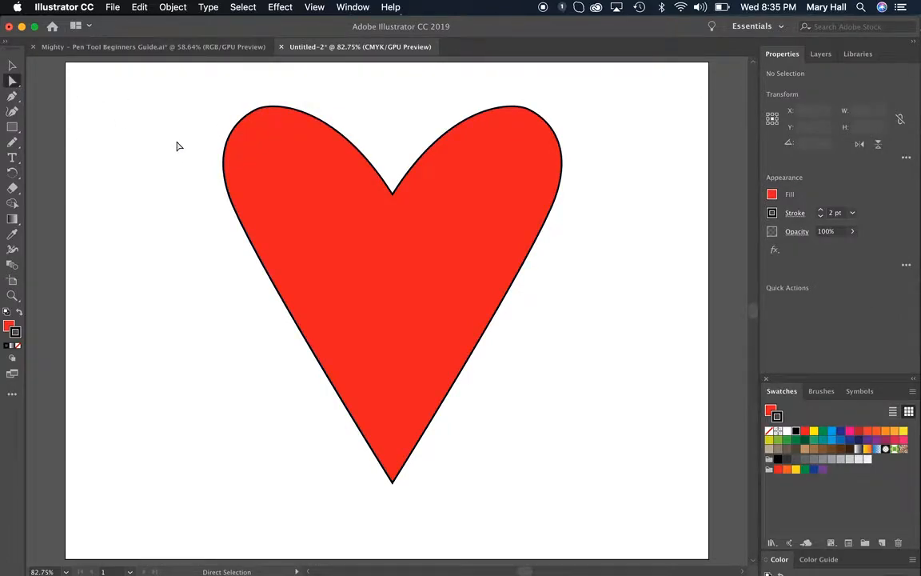
left_click_drag(267, 109, 256, 116)
left_click(257, 112)
left_click_drag(257, 113, 241, 90)
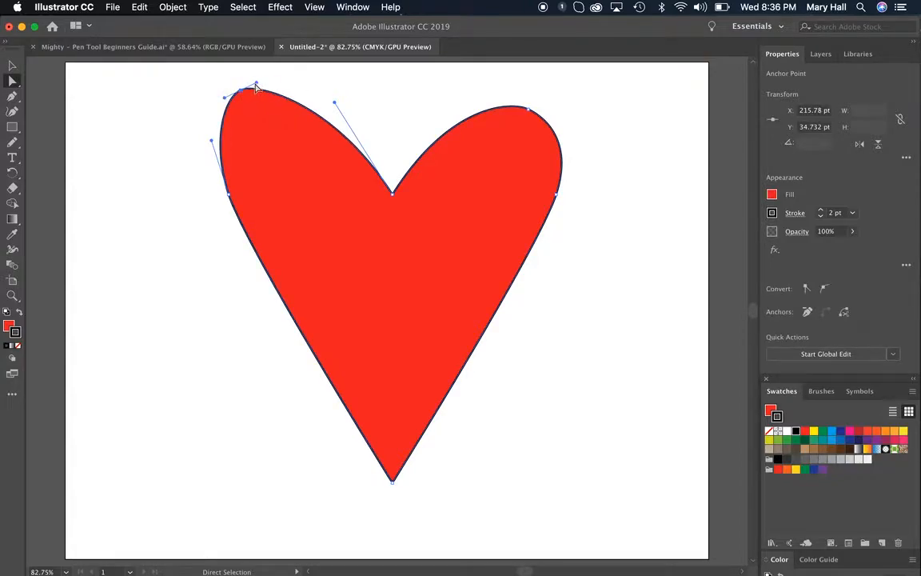
- Reshape the heart's left lobe by pulling the direction handles of its top and side anchors outward
left_click(249, 95)
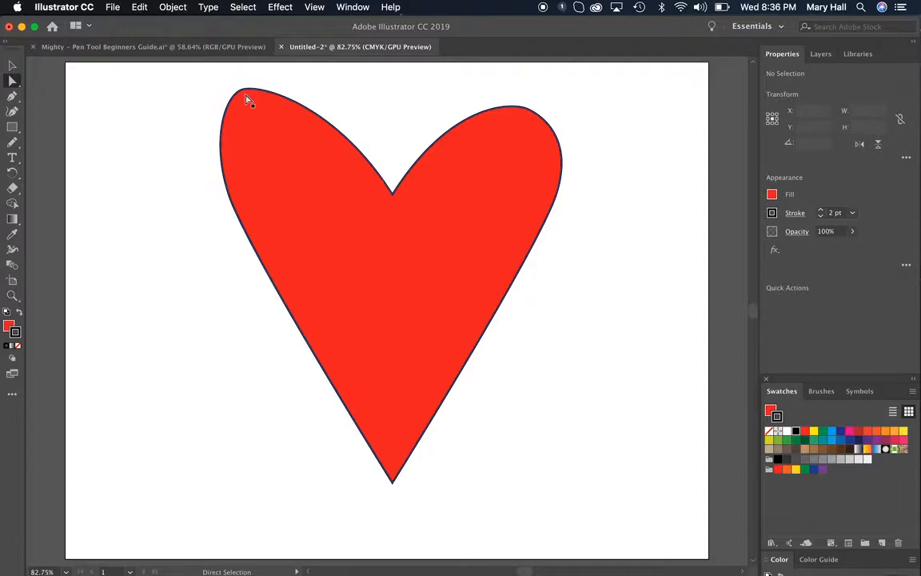
left_click(255, 88)
left_click(288, 78)
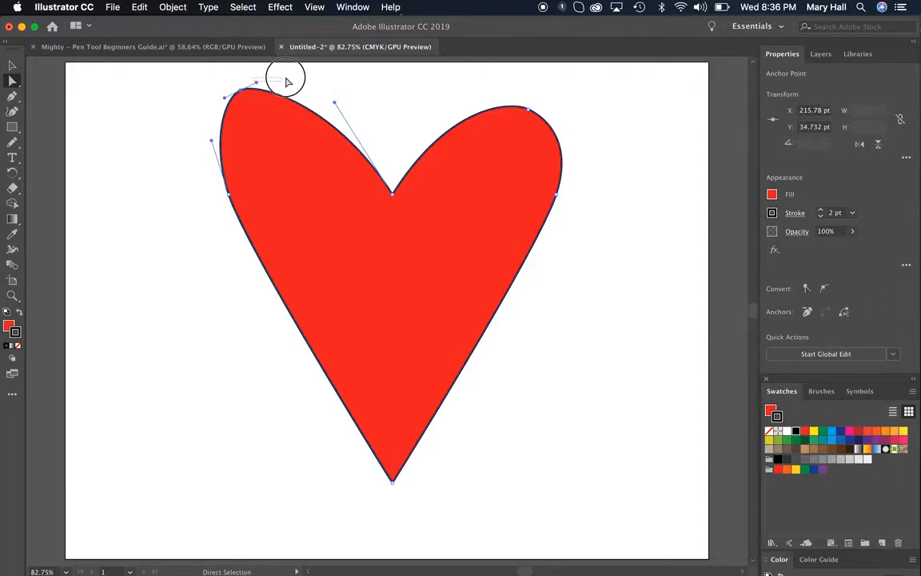
left_click(246, 93)
left_click_drag(258, 86, 364, 138)
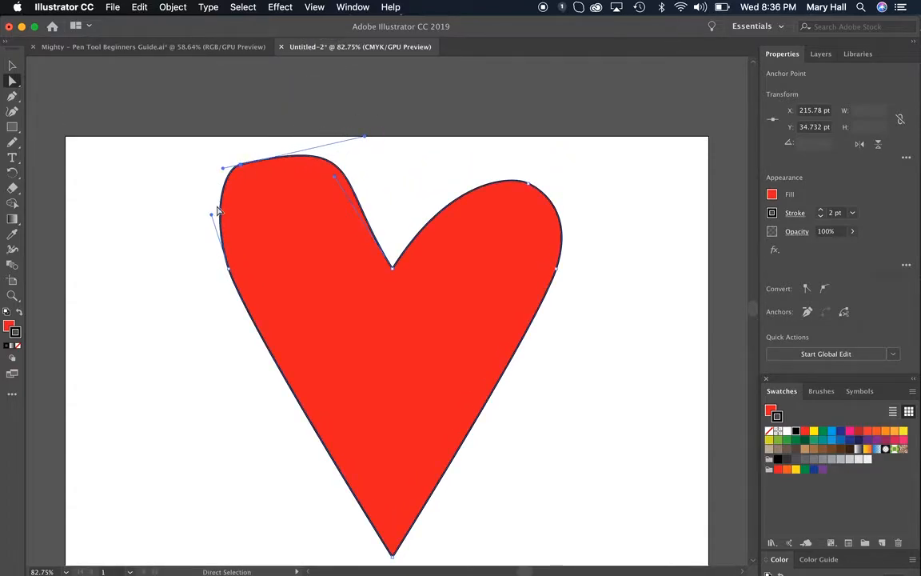
left_click_drag(222, 168, 136, 190)
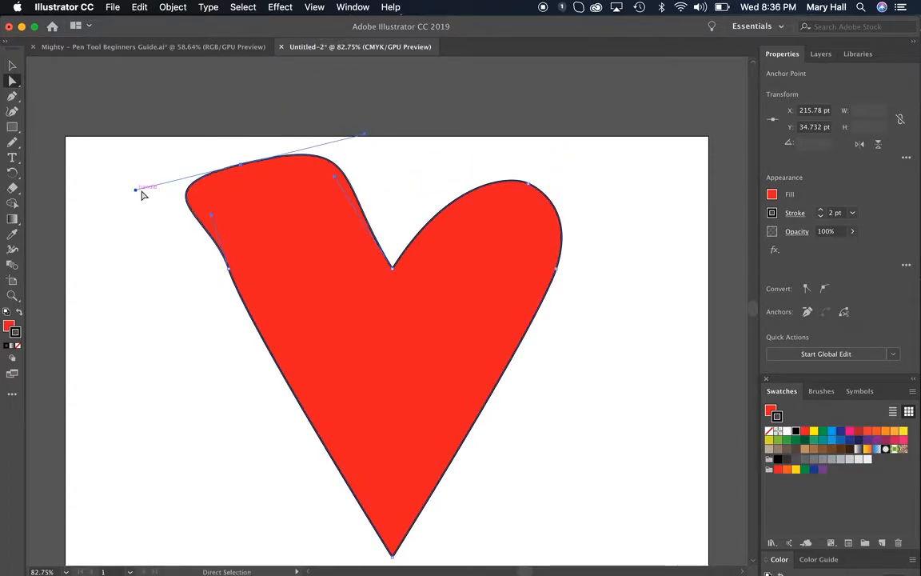
left_click_drag(213, 218, 156, 244)
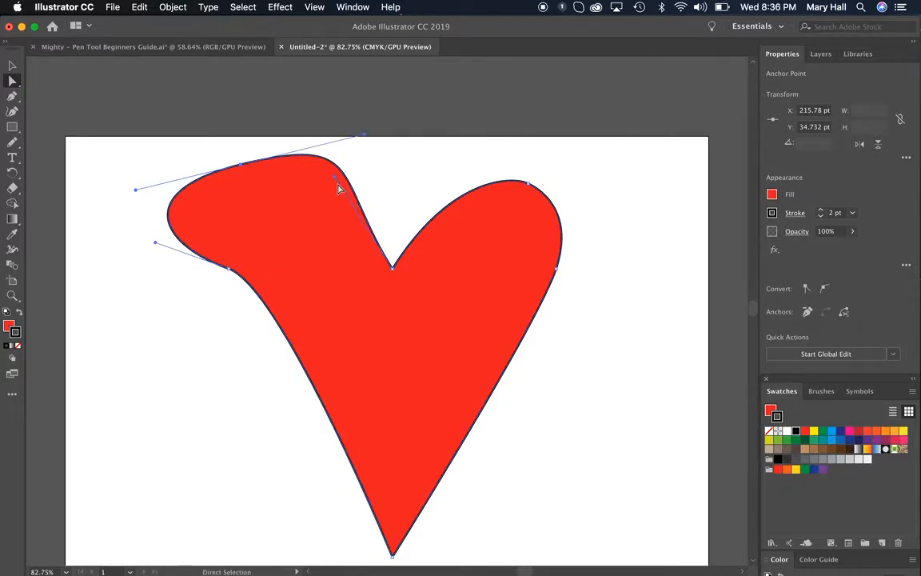
left_click_drag(337, 185, 397, 243)
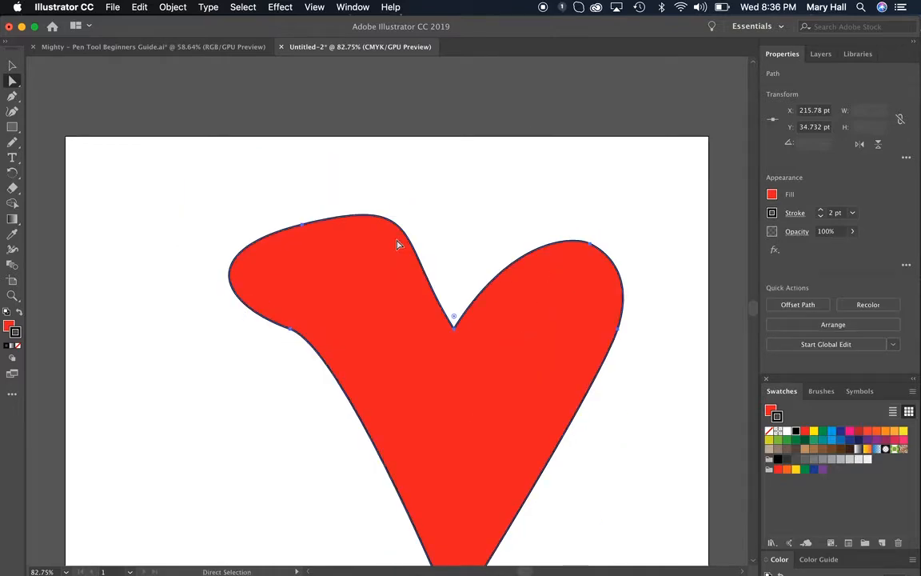
- Undo the anchor and handle edits on the left lobe, deselect the heart and activate the Selection tool
key("super+z")
key("super+z")
key("super+z")
key("super+z")
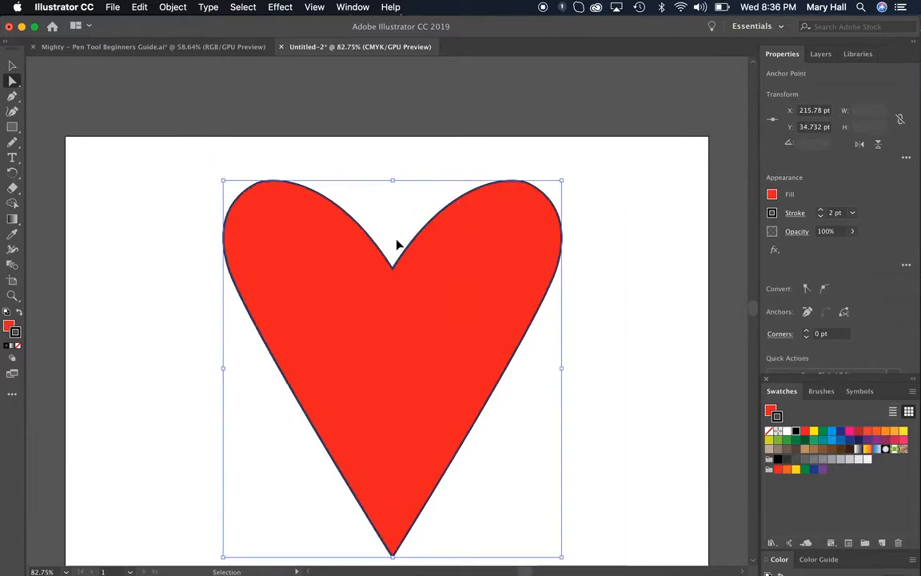
left_click(205, 335)
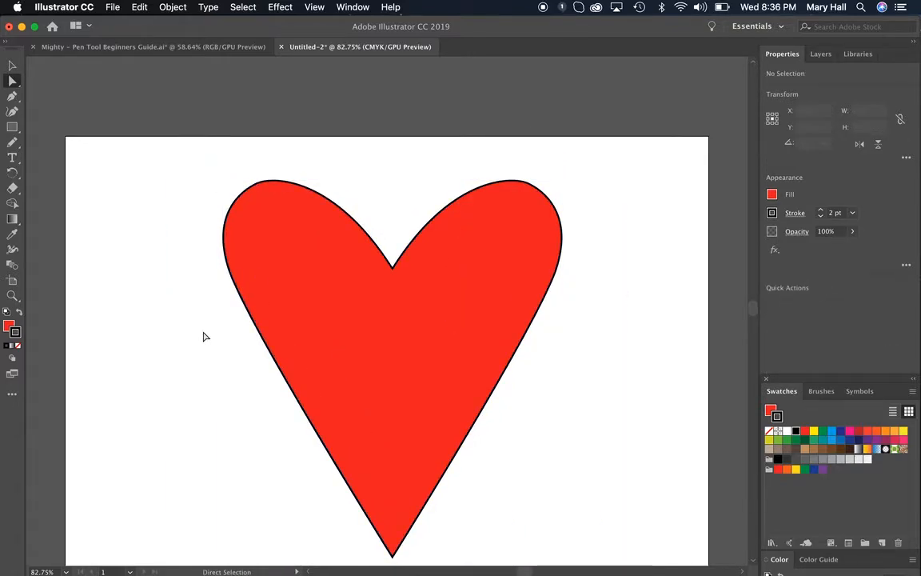
scroll(204, 336, "down", 3)
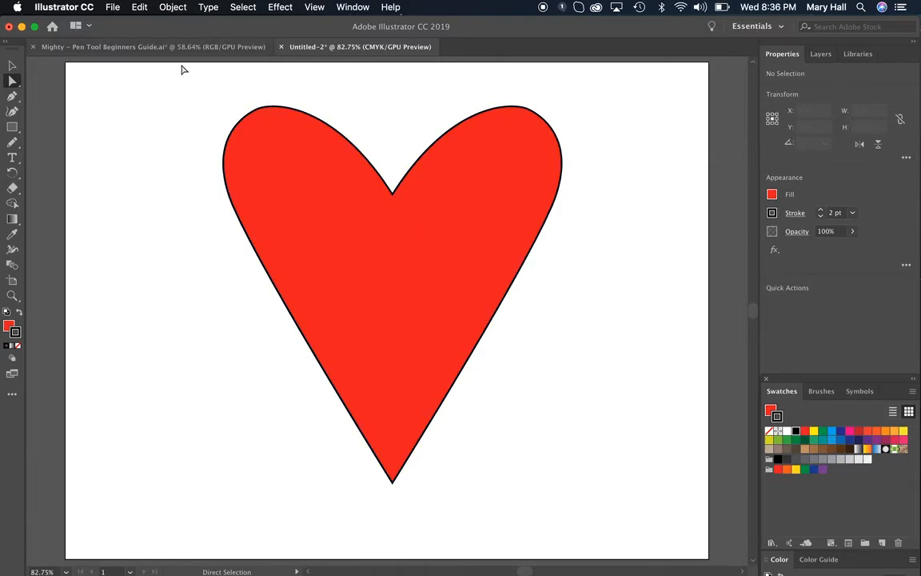
left_click(12, 65)
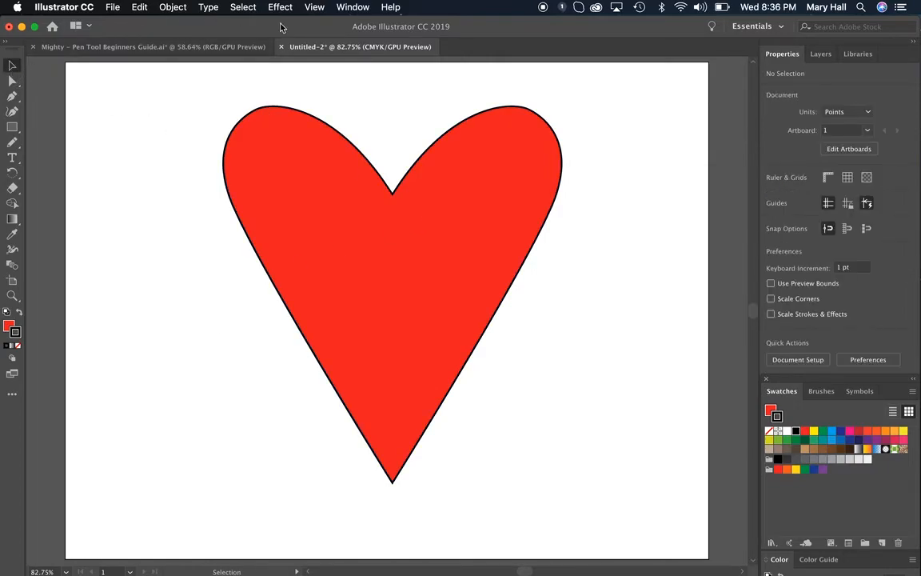